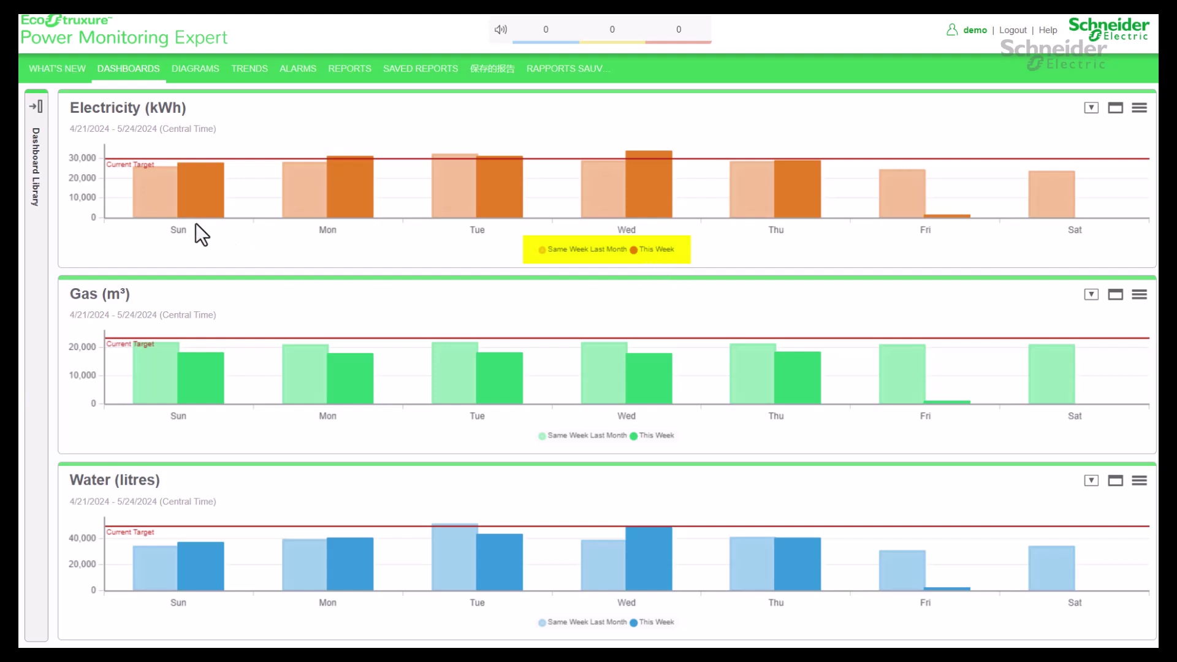
# Review the sample Electricity, Gas and Water charts, then return to the Dashboard Library.
pyautogui.moveTo(146, 207)
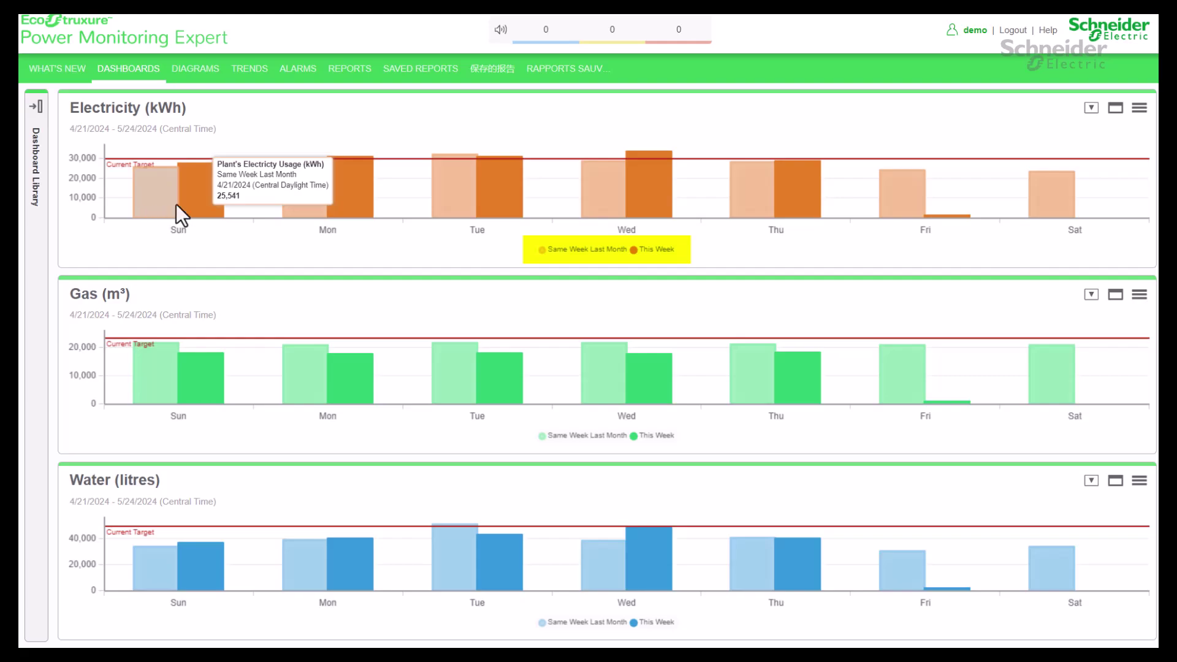
pyautogui.moveTo(197, 204)
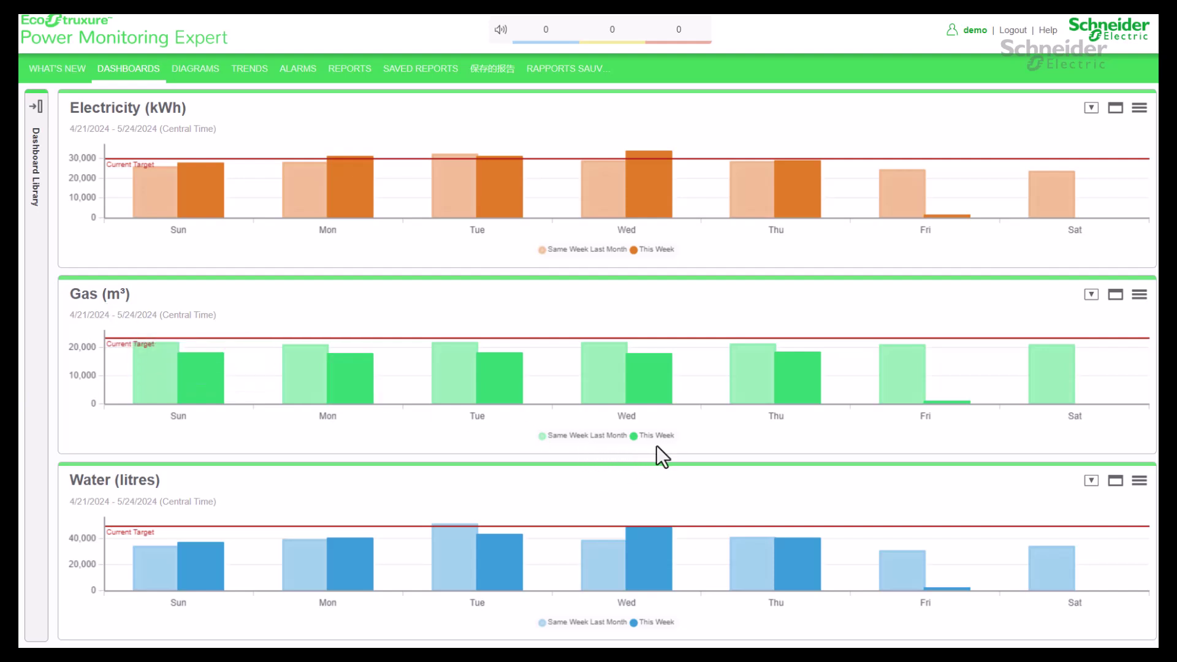
pyautogui.moveTo(184, 395)
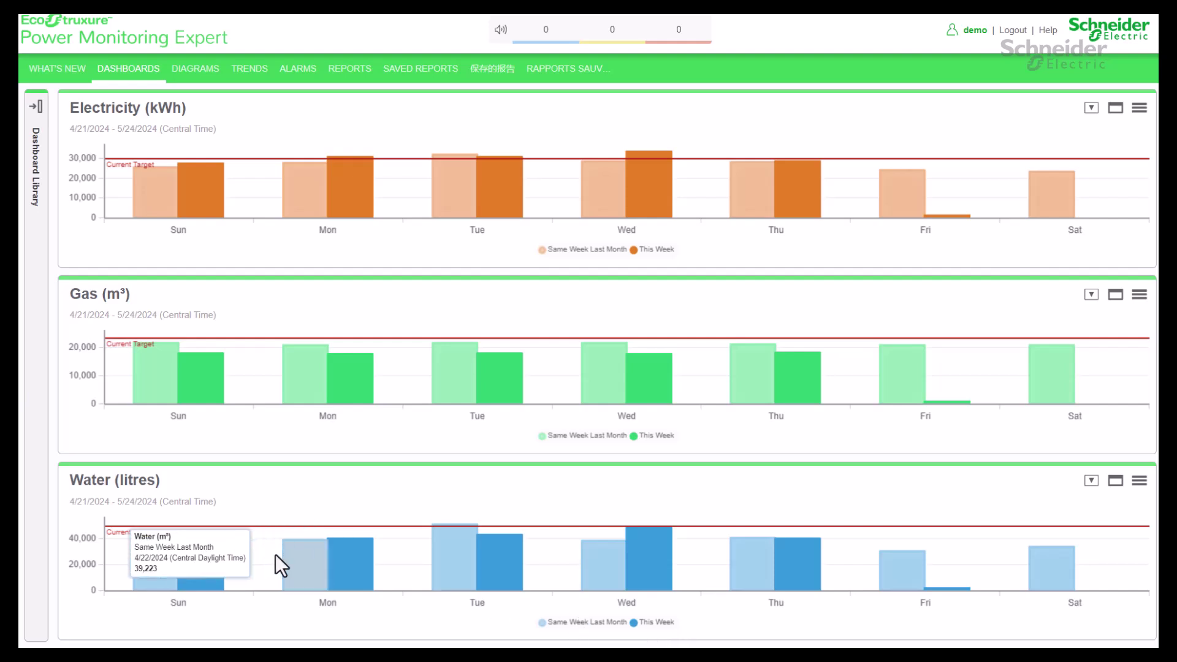
pyautogui.moveTo(159, 578)
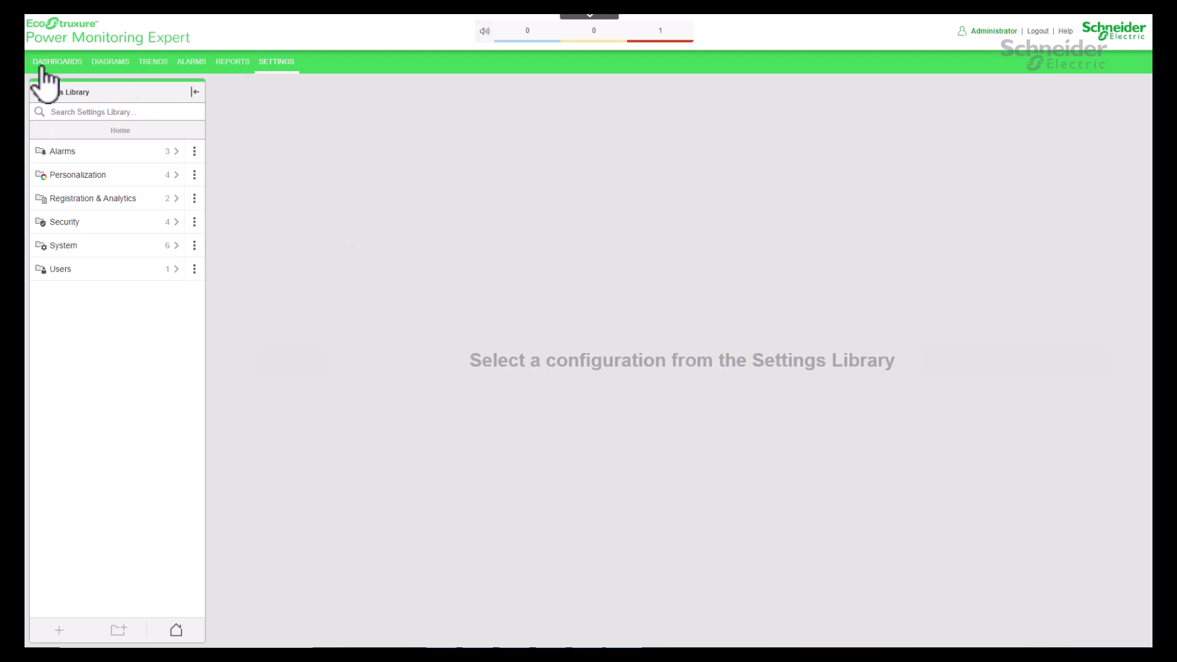
pyautogui.click(74, 66)
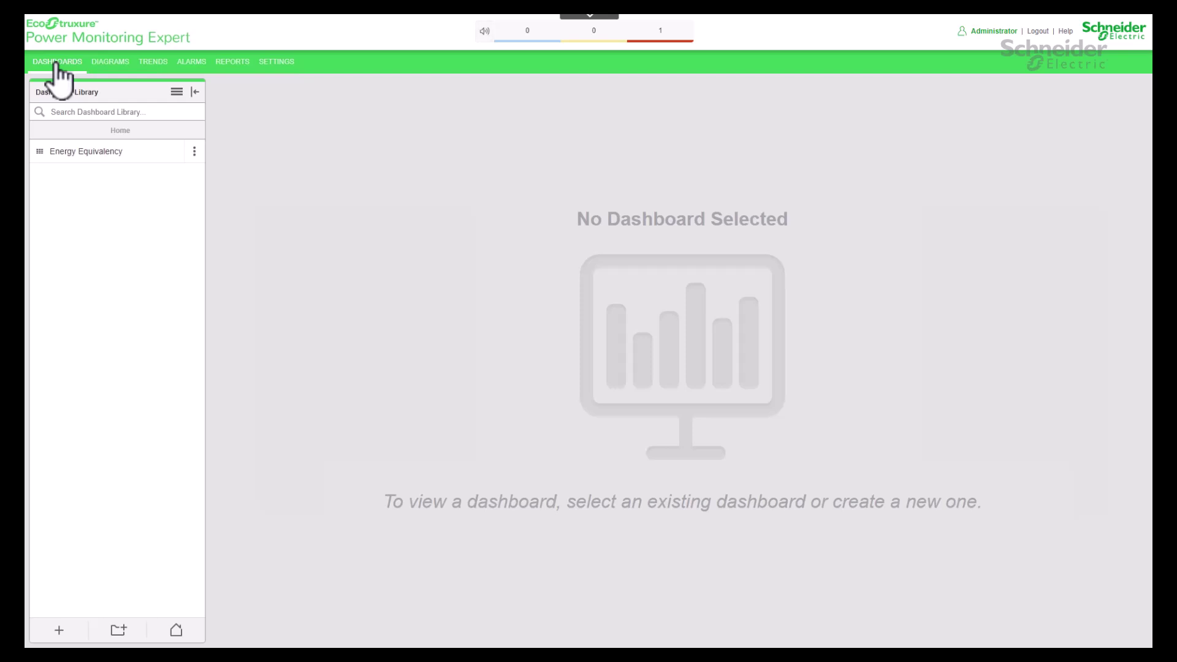
# Create a new dashboard named 'Period over period'.
pyautogui.click(177, 92)
pyautogui.click(189, 106)
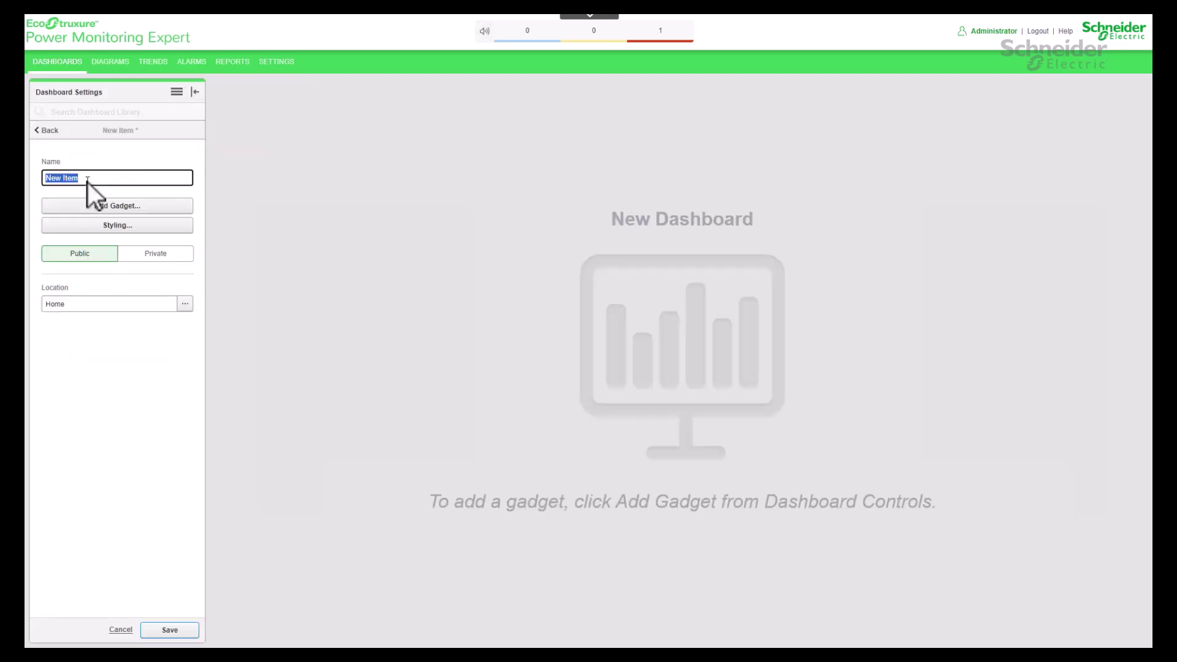
pyautogui.write('Period over period')
# Add a Period Over Period gadget to the dashboard, found by searching 'P'.
pyautogui.click(130, 209)
pyautogui.click(426, 251)
pyautogui.write('Period')
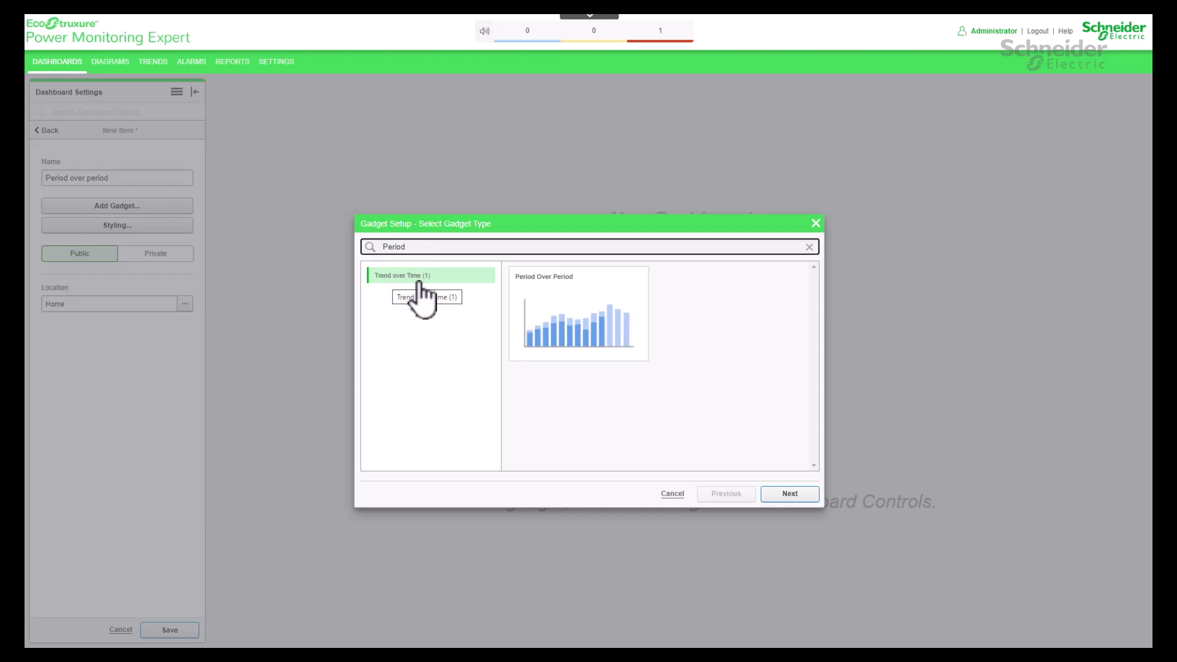
pyautogui.click(574, 325)
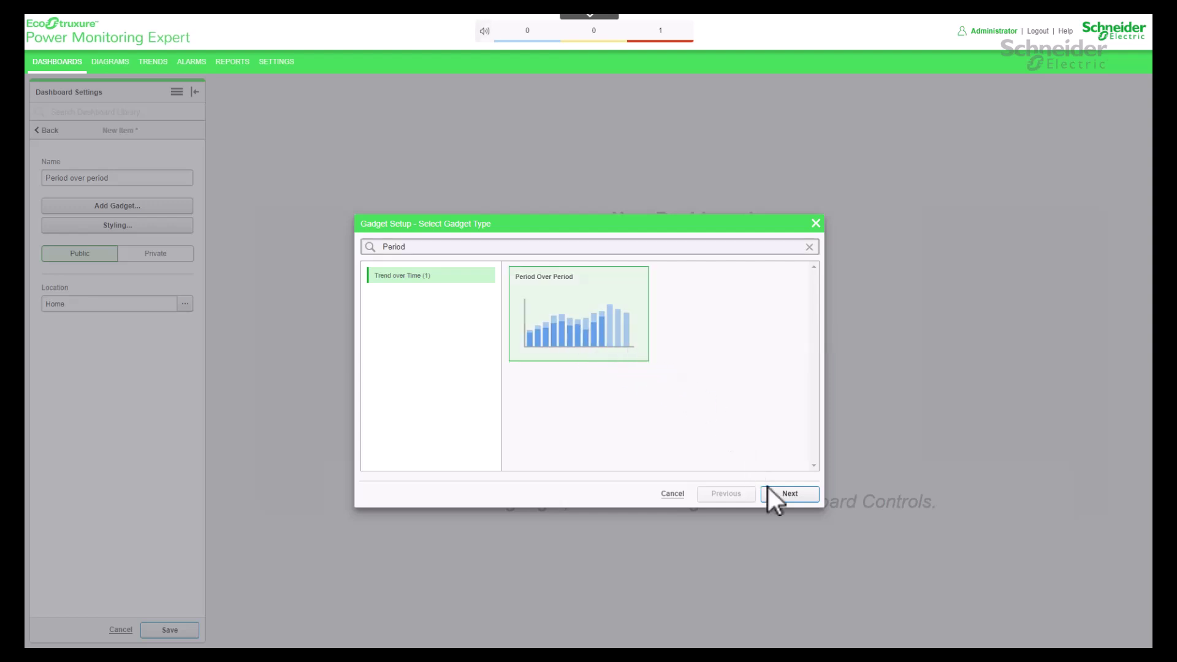
pyautogui.click(783, 494)
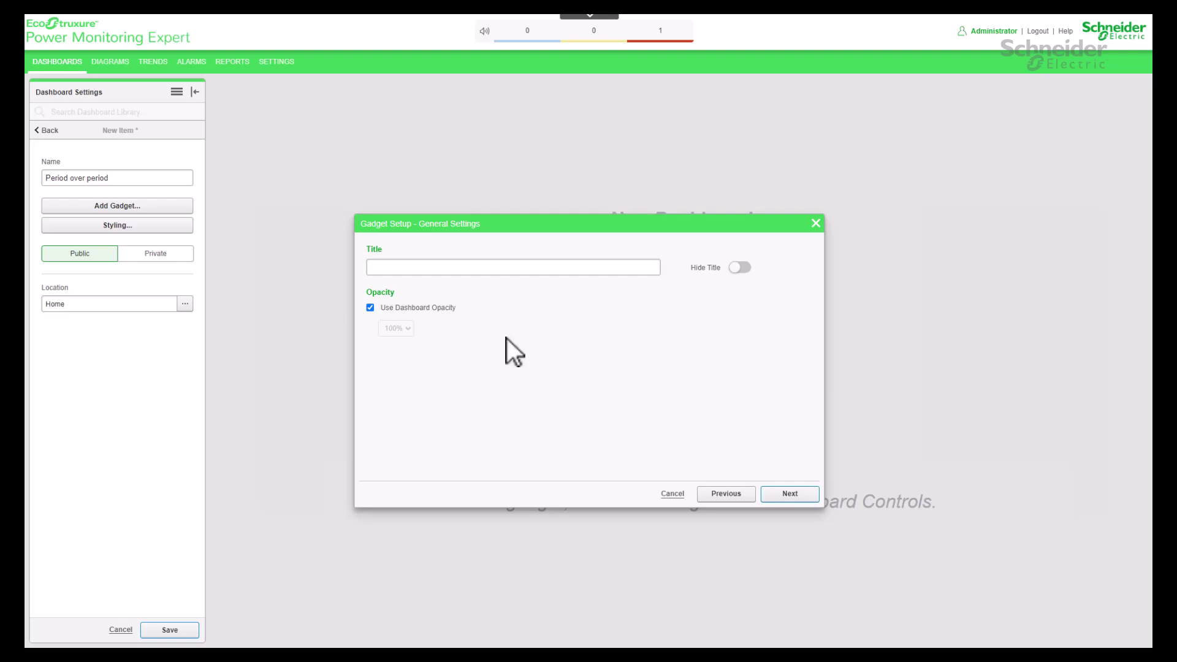
# Title the gadget 'Period over Period' and keep Use Dashboard Opacity on.
pyautogui.click(398, 265)
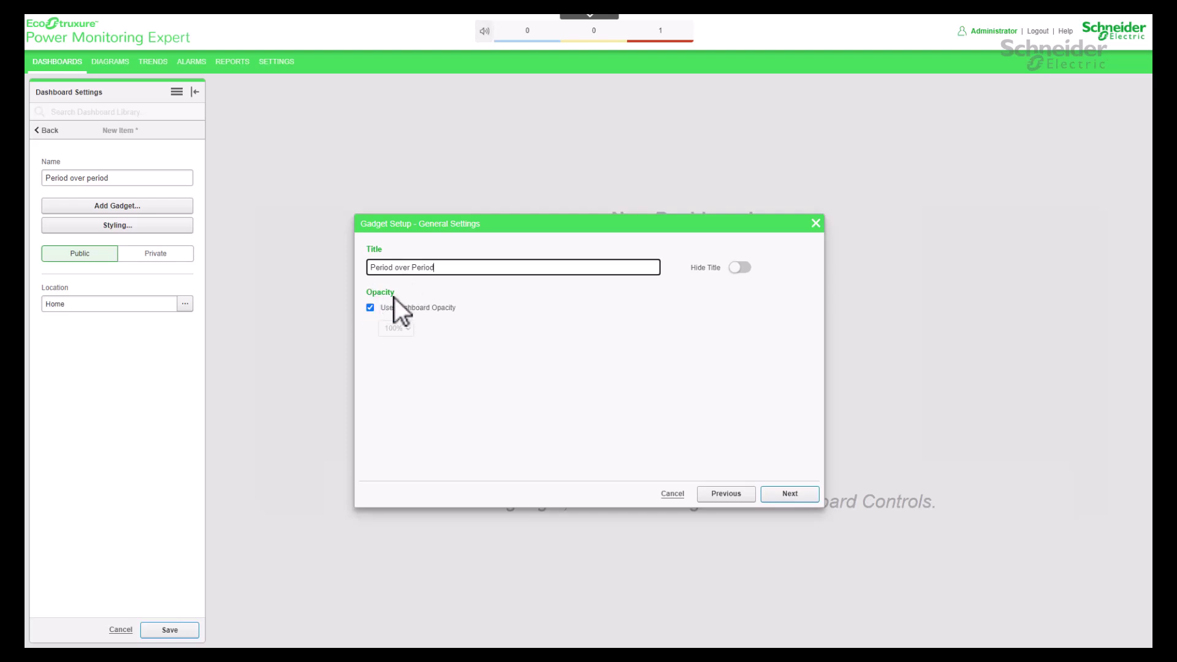
pyautogui.click(371, 308)
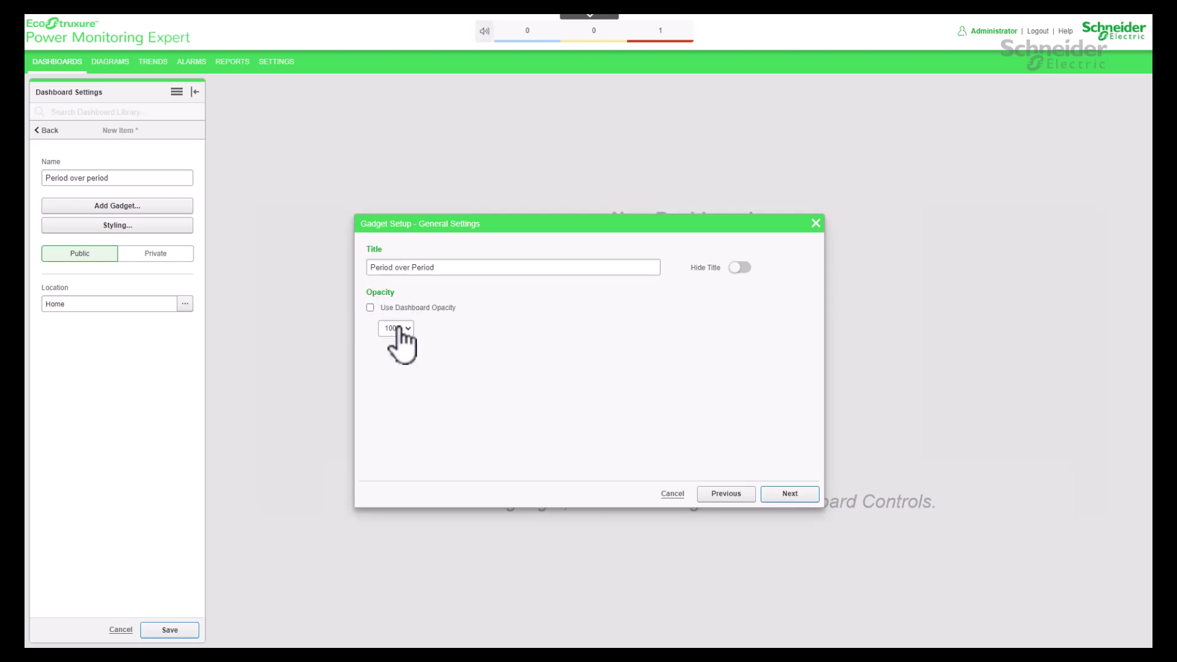
pyautogui.click(407, 329)
pyautogui.click(413, 334)
pyautogui.click(370, 307)
# Leave the display and chart settings at their defaults and reach the data series list.
pyautogui.click(790, 494)
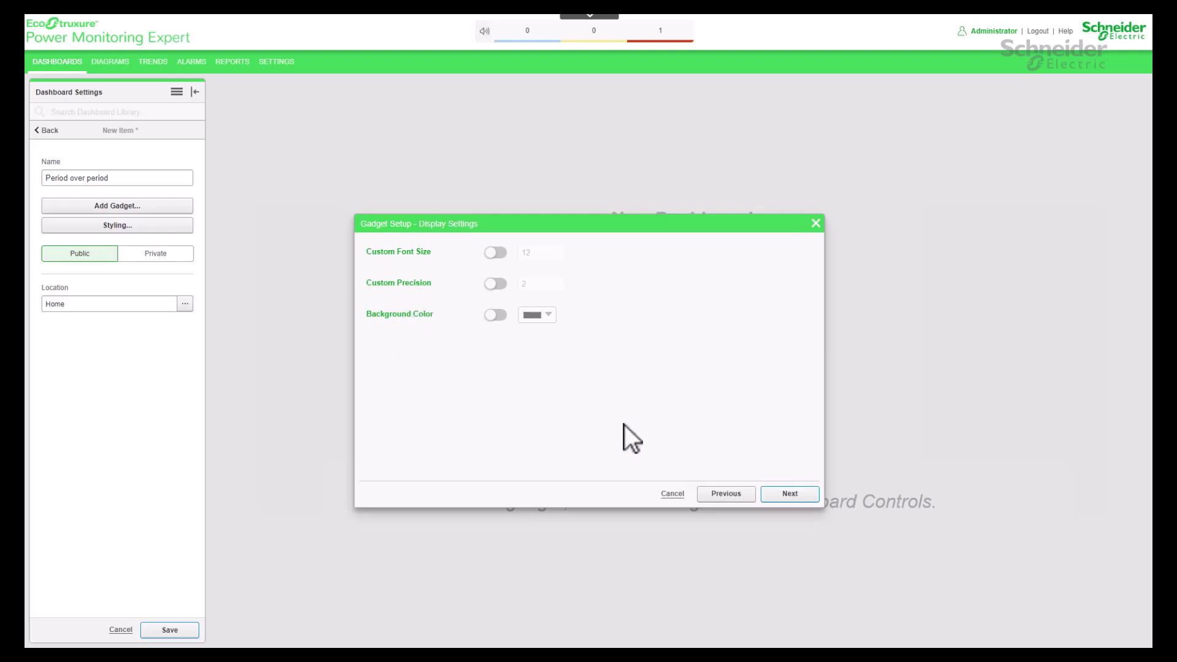
pyautogui.click(779, 495)
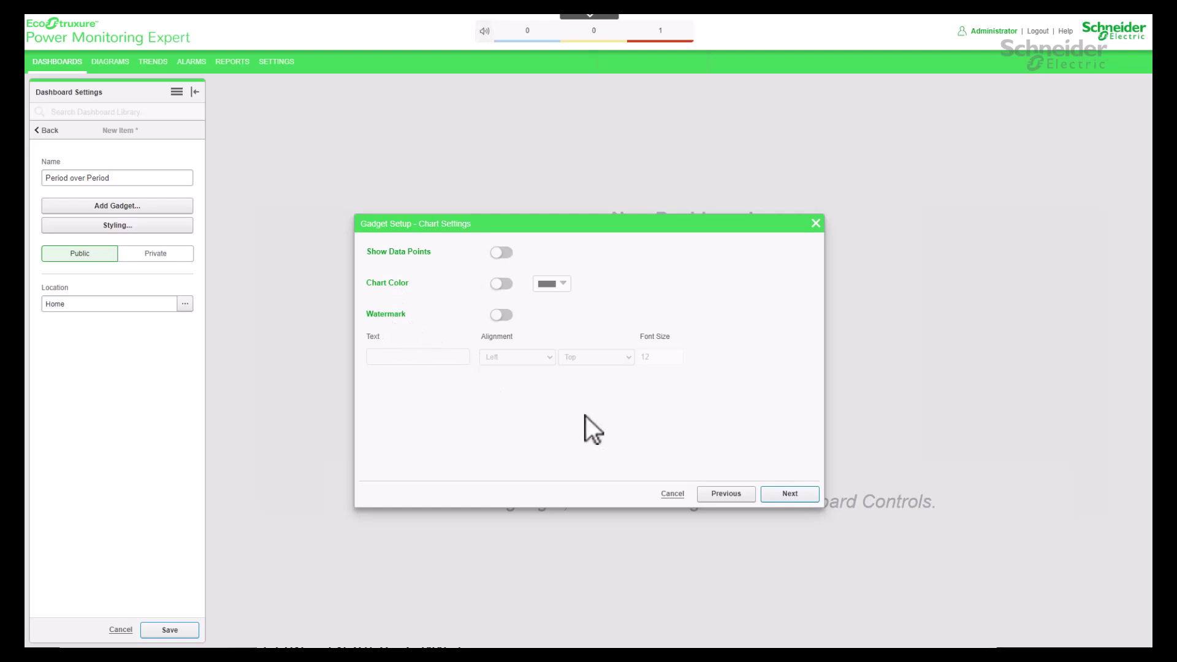
pyautogui.click(790, 496)
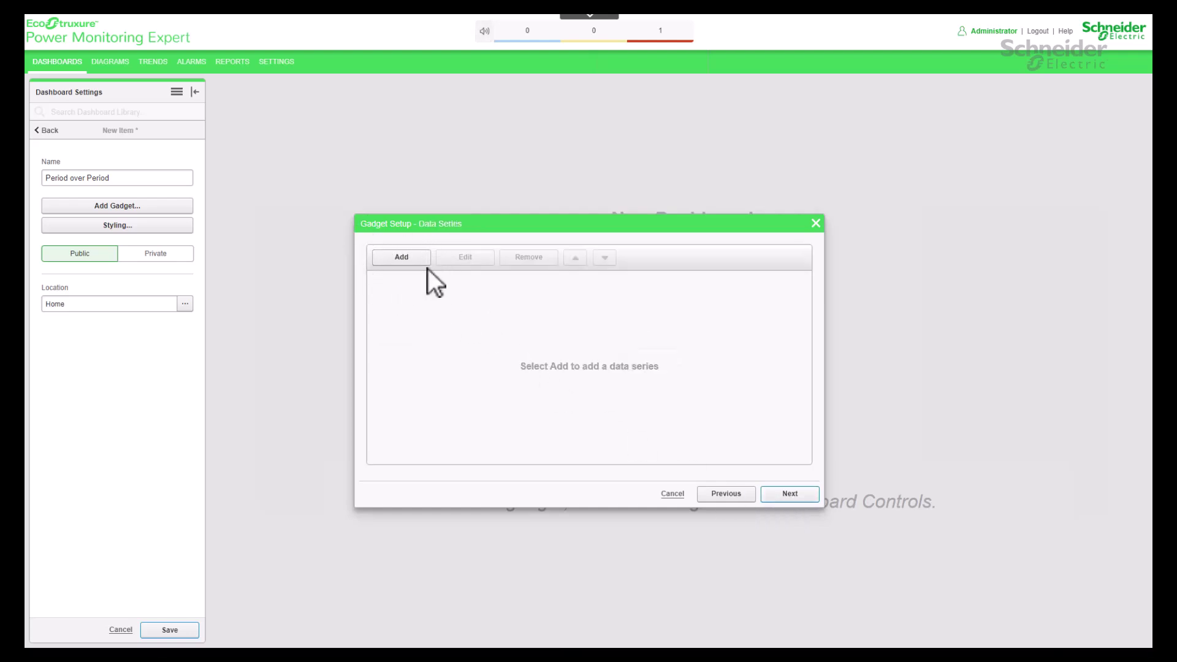
# Add a series from Physical Layout > Data Center > Main > Level1 measuring Real Energy Into the Load (kWh).
pyautogui.click(408, 258)
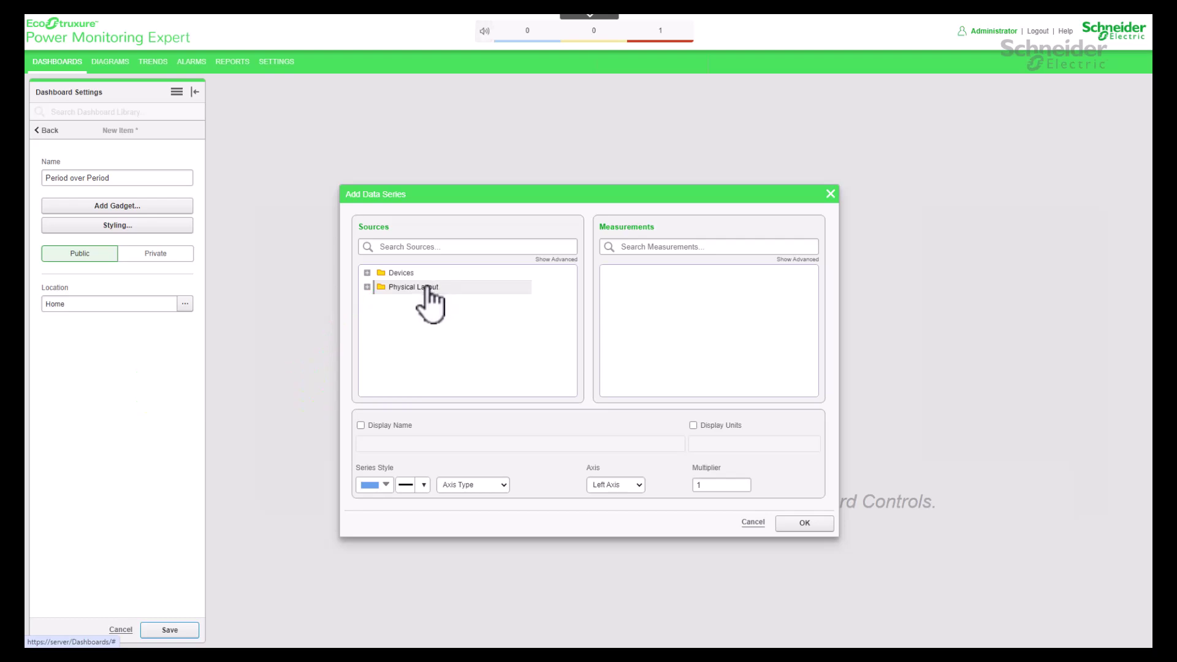
pyautogui.click(368, 272)
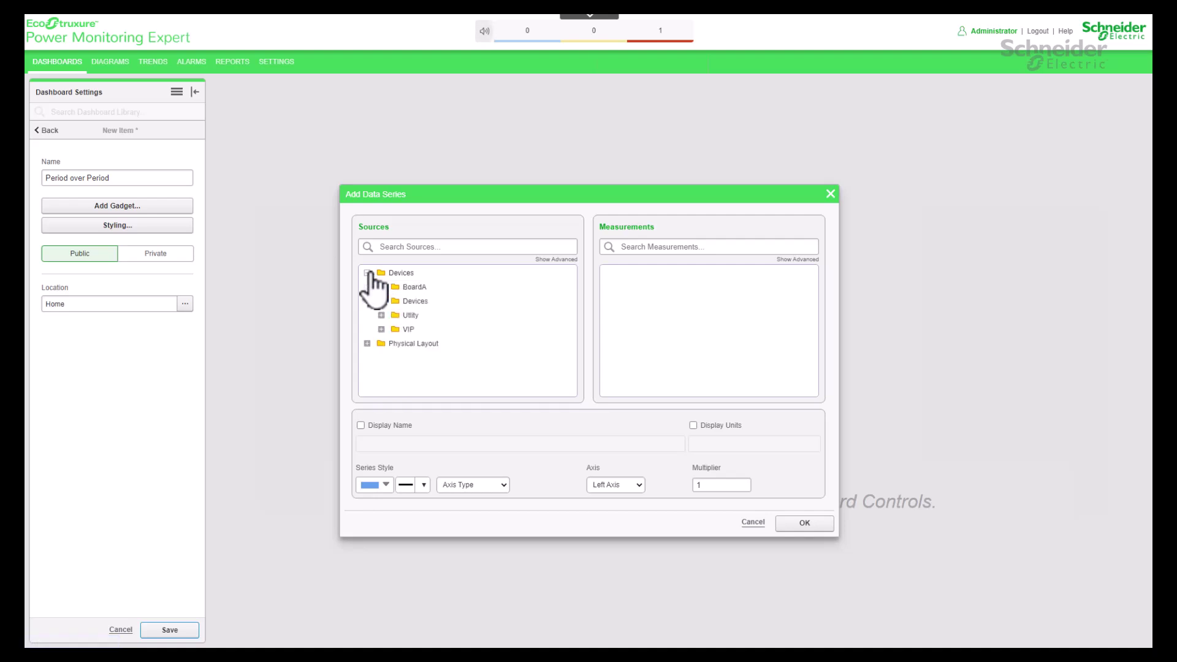
pyautogui.click(368, 344)
pyautogui.click(382, 357)
pyautogui.click(395, 371)
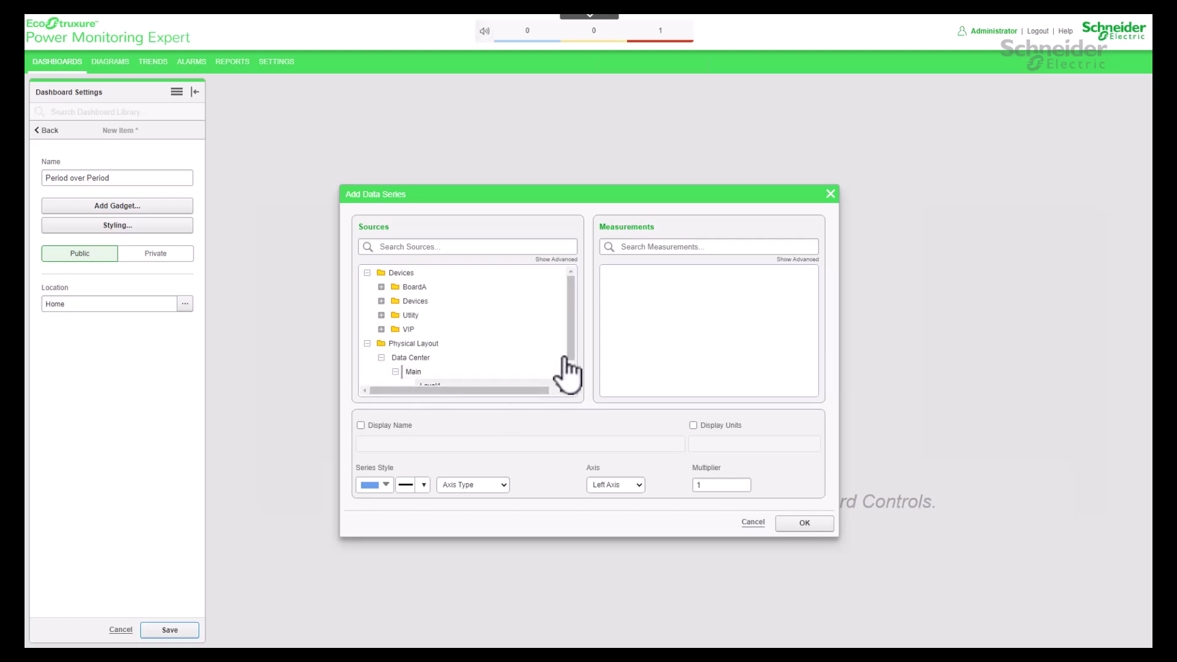
pyautogui.scroll(-1, 572, 362)
pyautogui.click(437, 367)
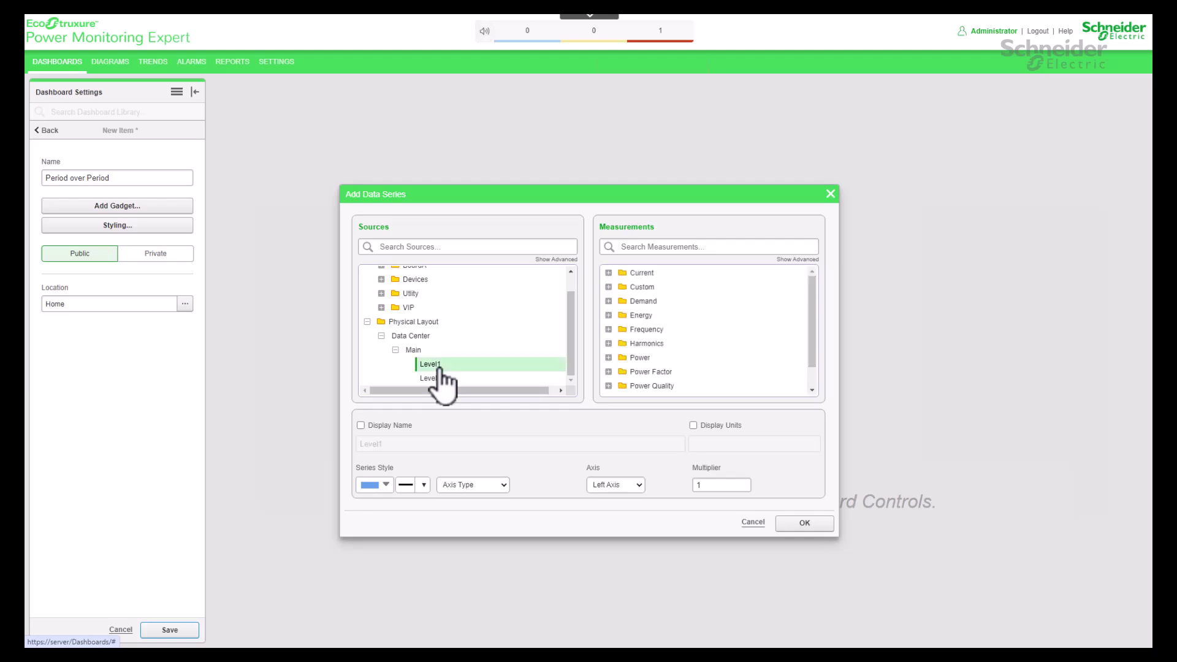
pyautogui.click(804, 262)
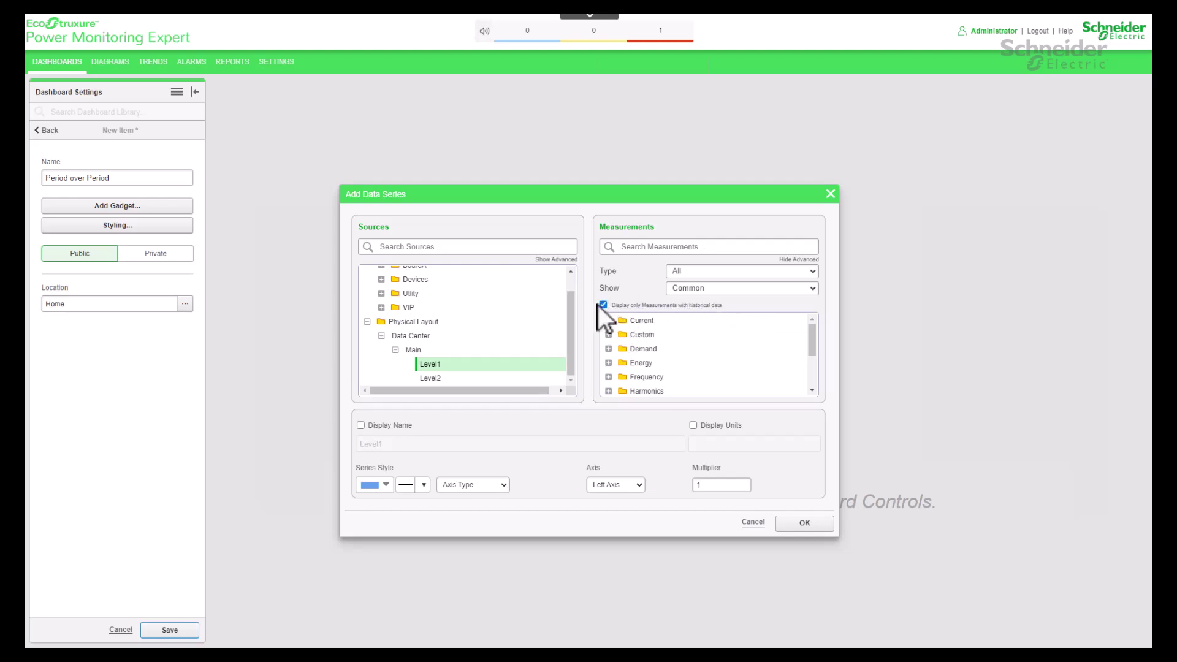
pyautogui.click(608, 363)
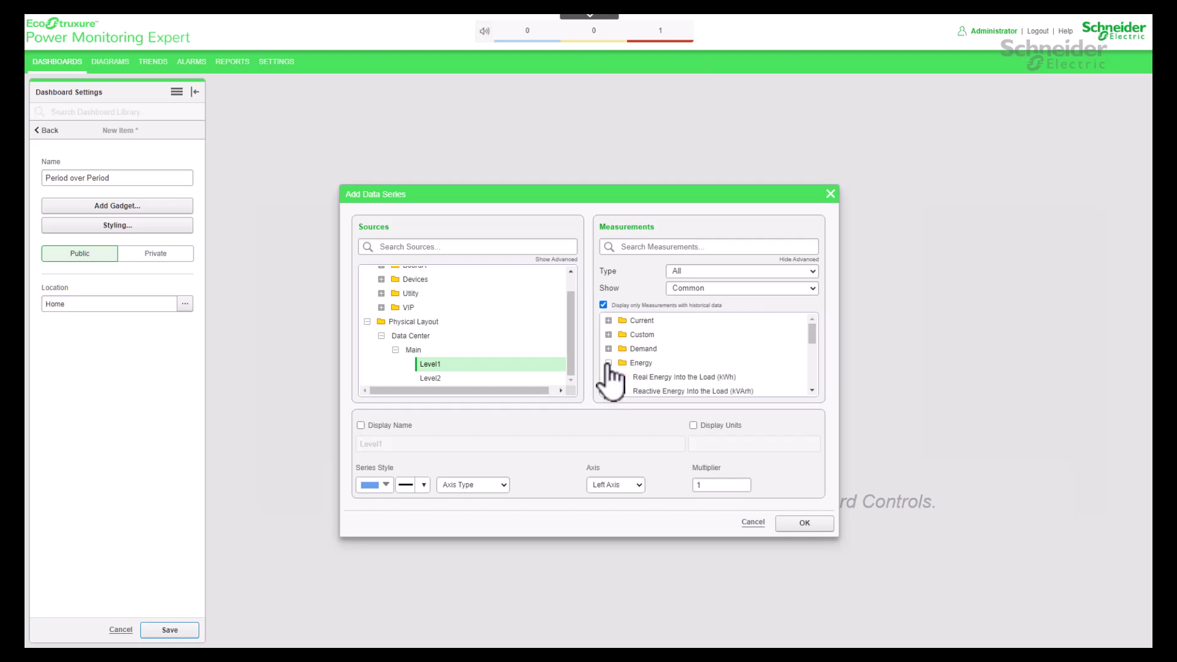
pyautogui.click(655, 377)
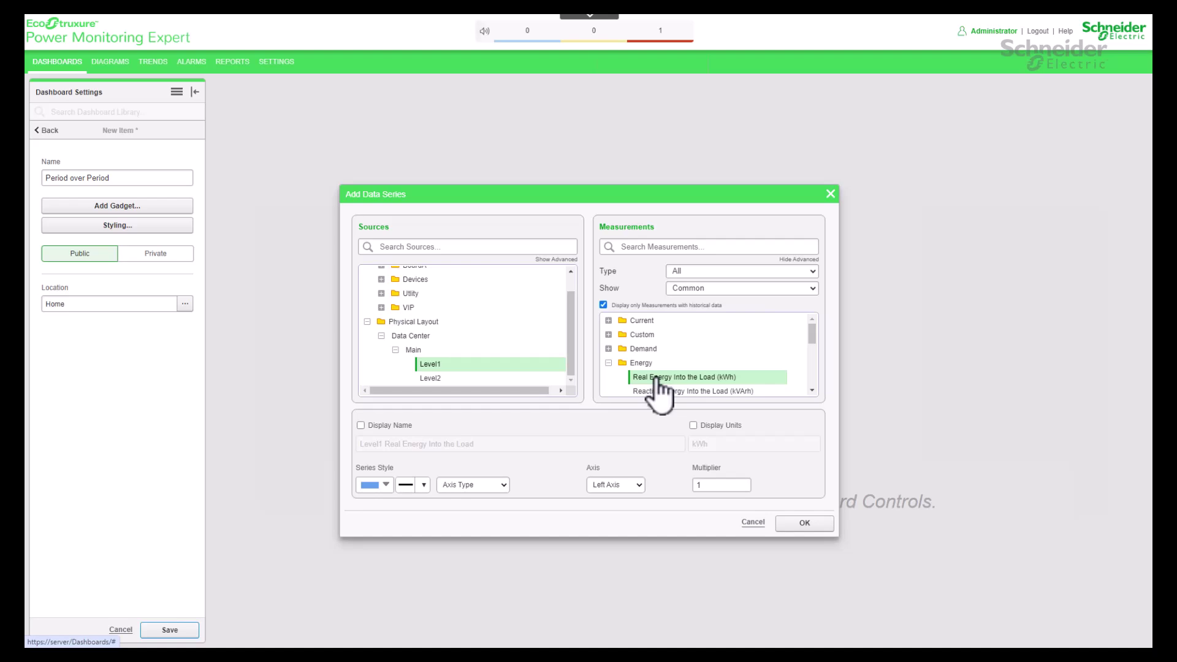
# Drop the Level1 prefix from the series name, show kWh units, colour it green and add it.
pyautogui.click(392, 425)
pyautogui.click(693, 426)
pyautogui.moveTo(386, 442); pyautogui.dragTo(348, 442)
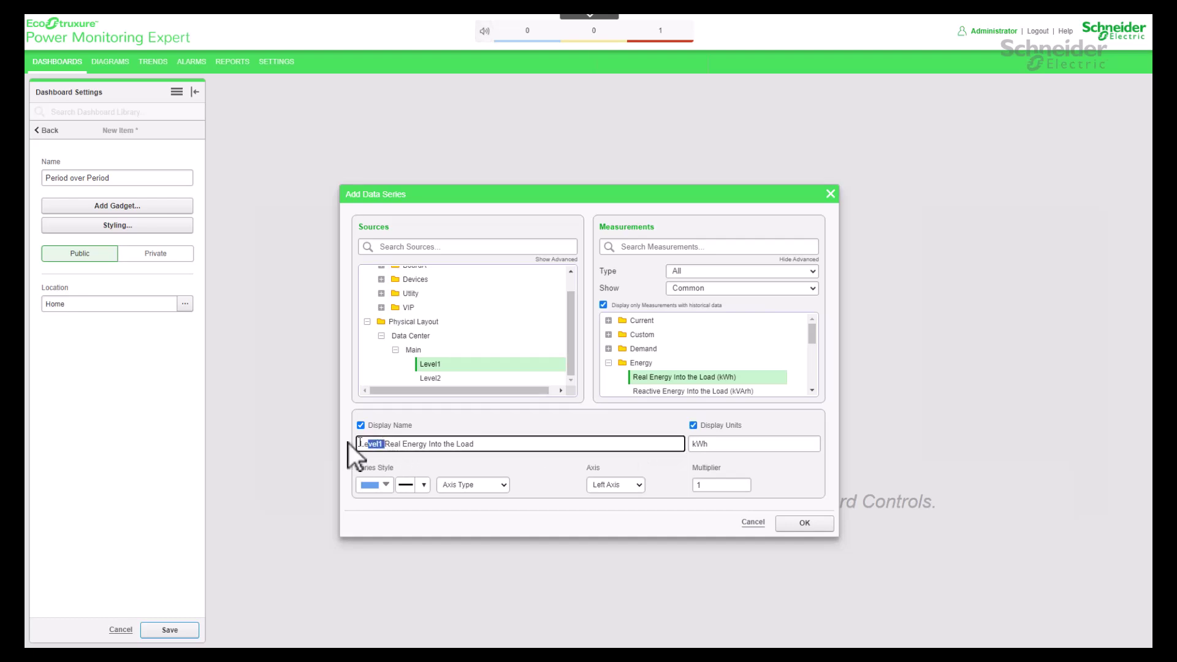
pyautogui.press('BackSpace')
pyautogui.click(385, 484)
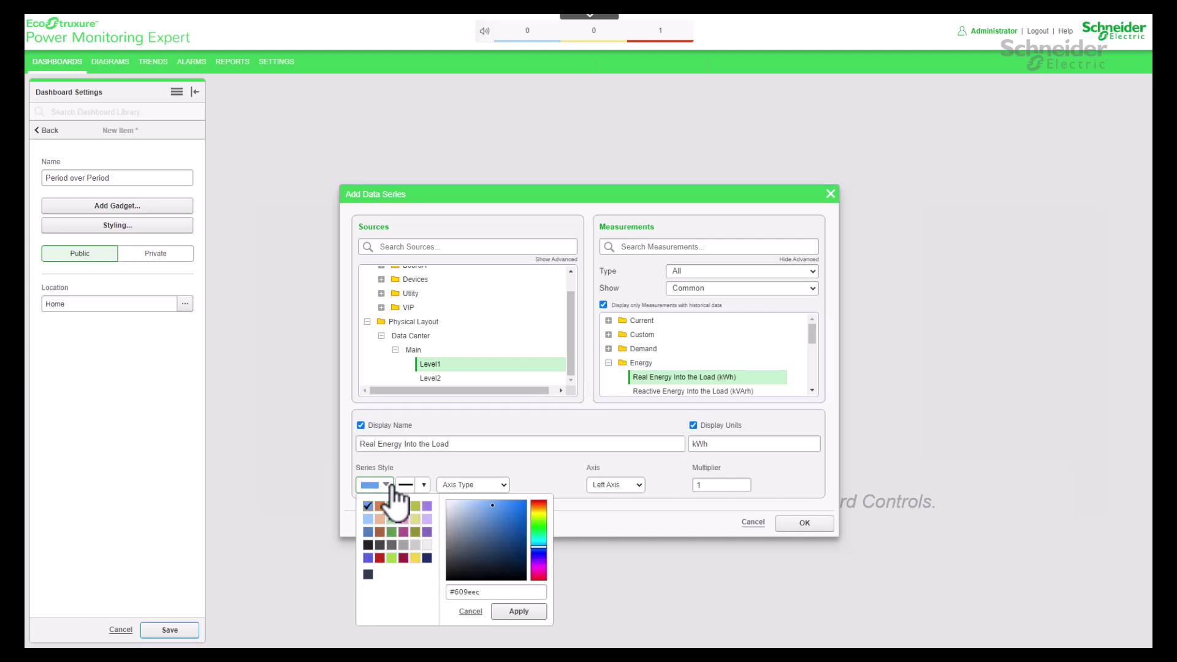
pyautogui.click(392, 507)
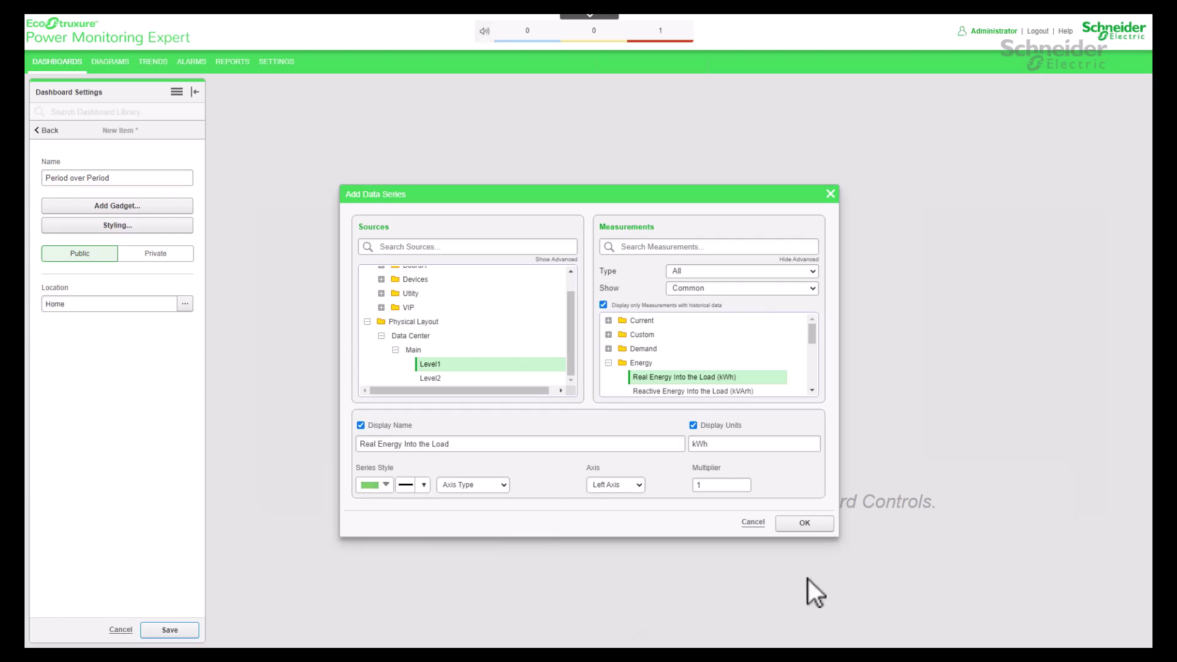
pyautogui.click(810, 531)
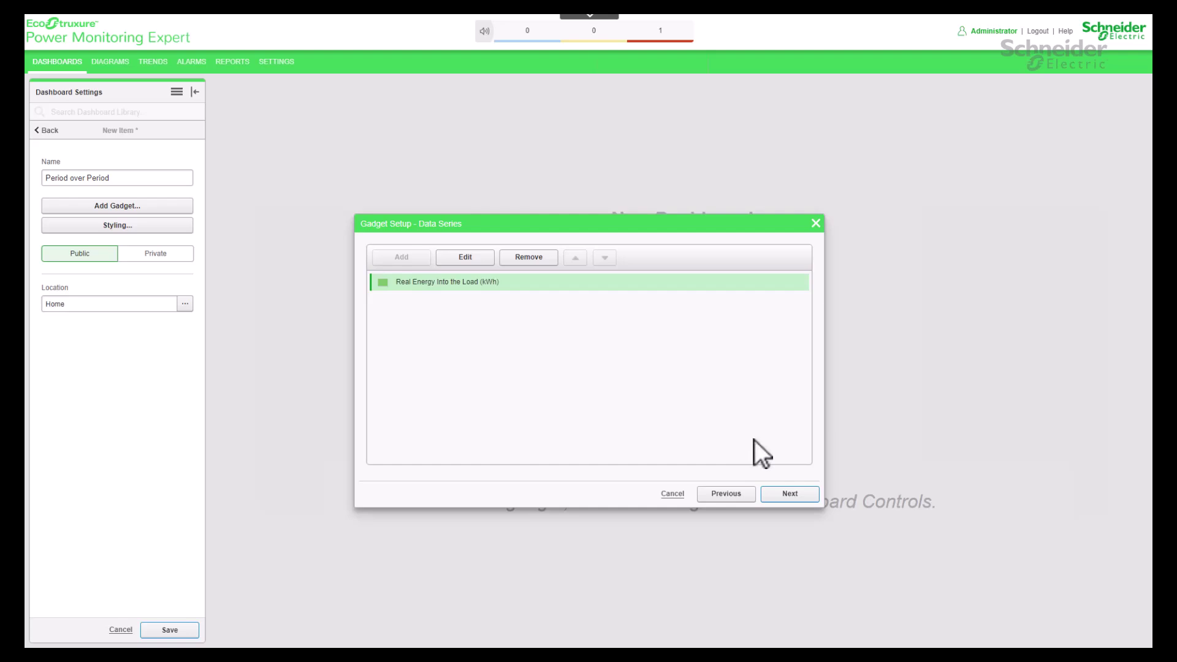
pyautogui.click(788, 494)
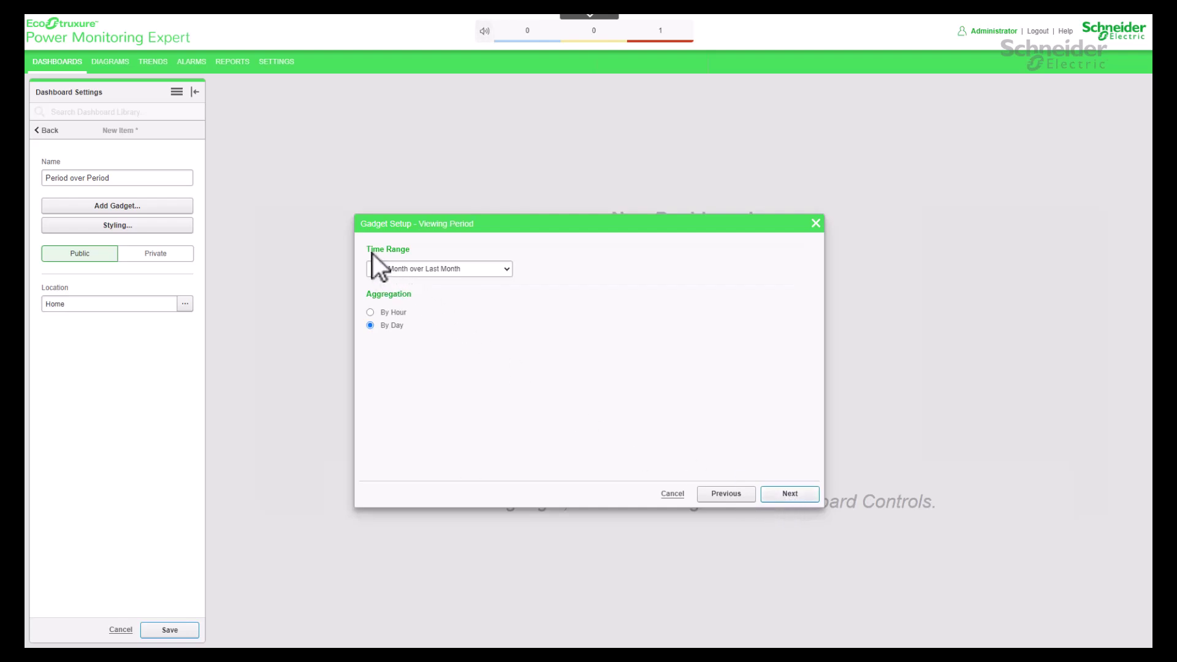
# Try the weekly and daily ranges, then settle on This Month over Last Month aggregated by day.
pyautogui.click(507, 272)
pyautogui.click(446, 291)
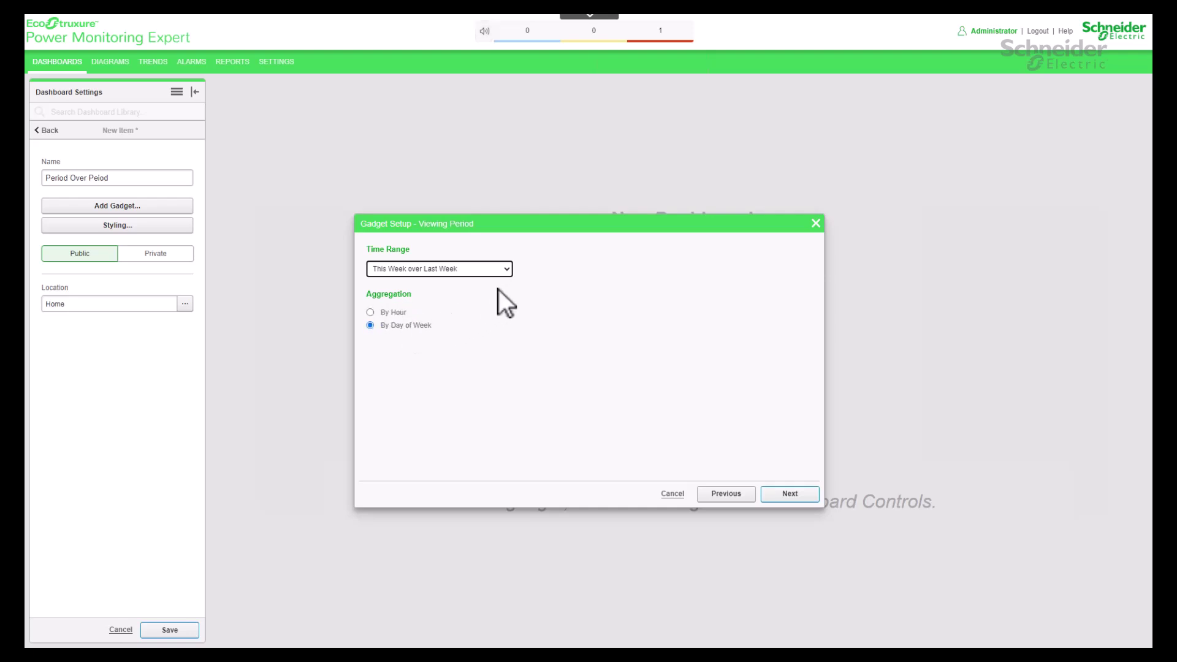
pyautogui.click(509, 273)
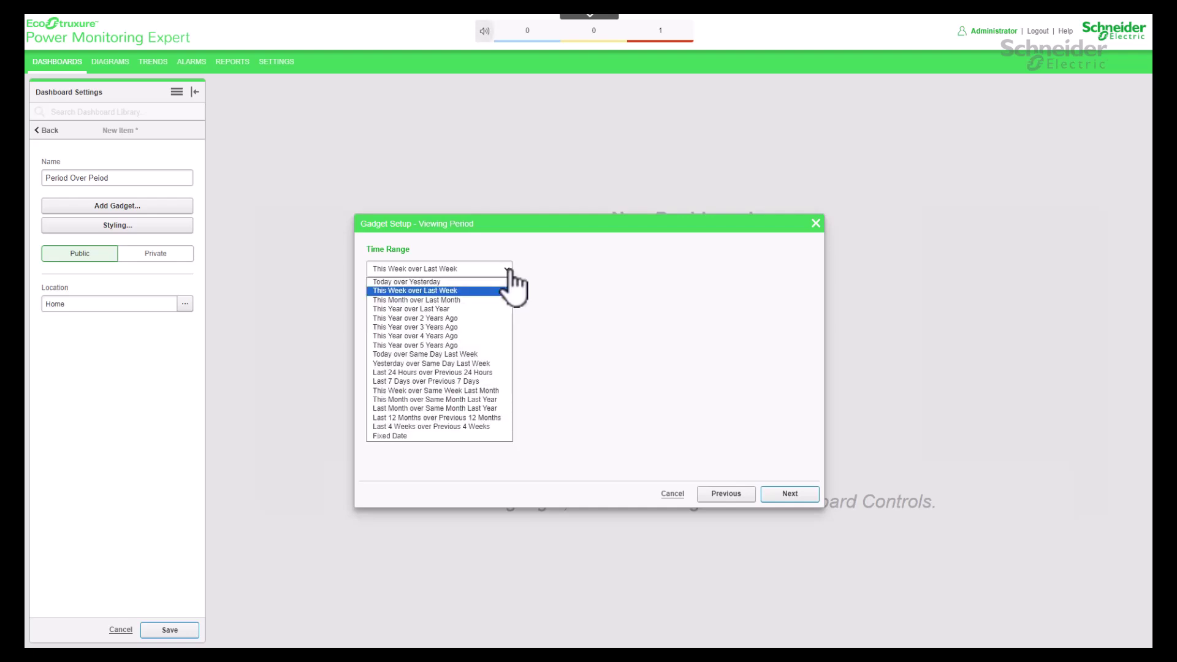
pyautogui.click(452, 285)
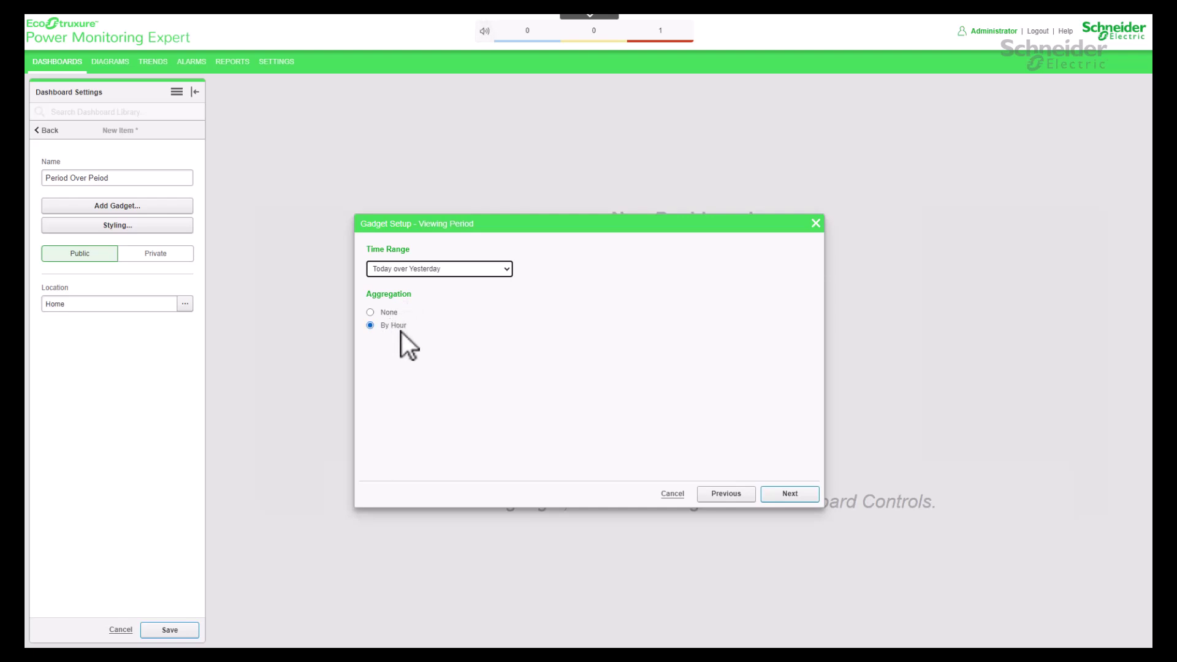
pyautogui.click(507, 270)
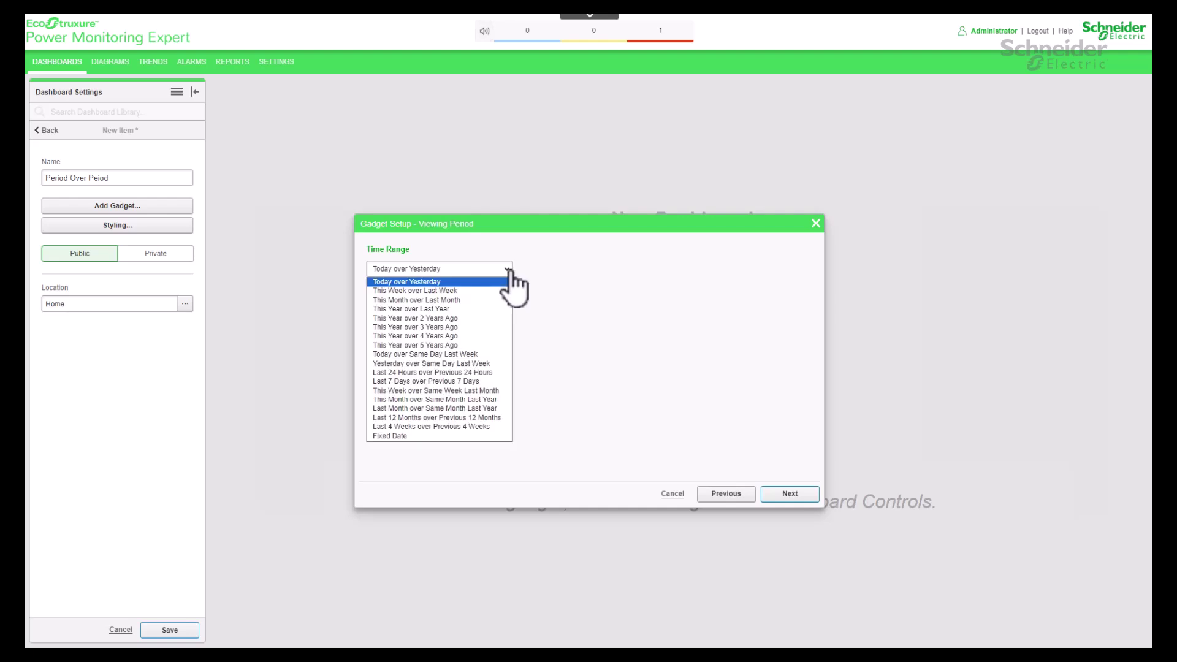
pyautogui.click(472, 300)
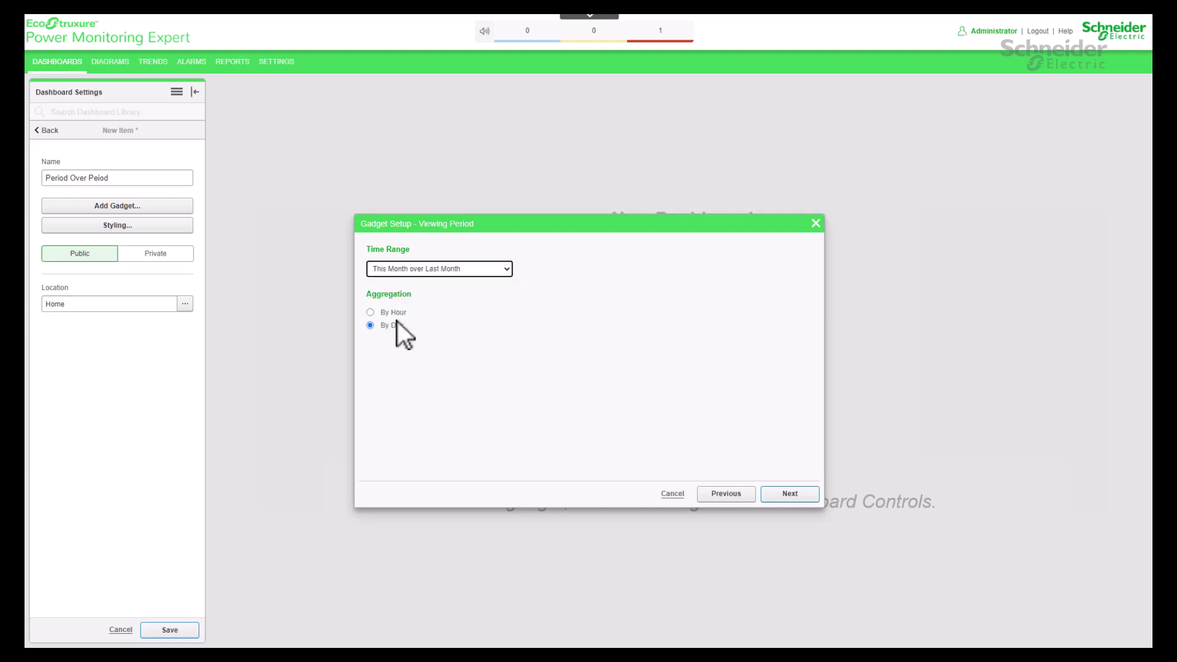
pyautogui.click(371, 326)
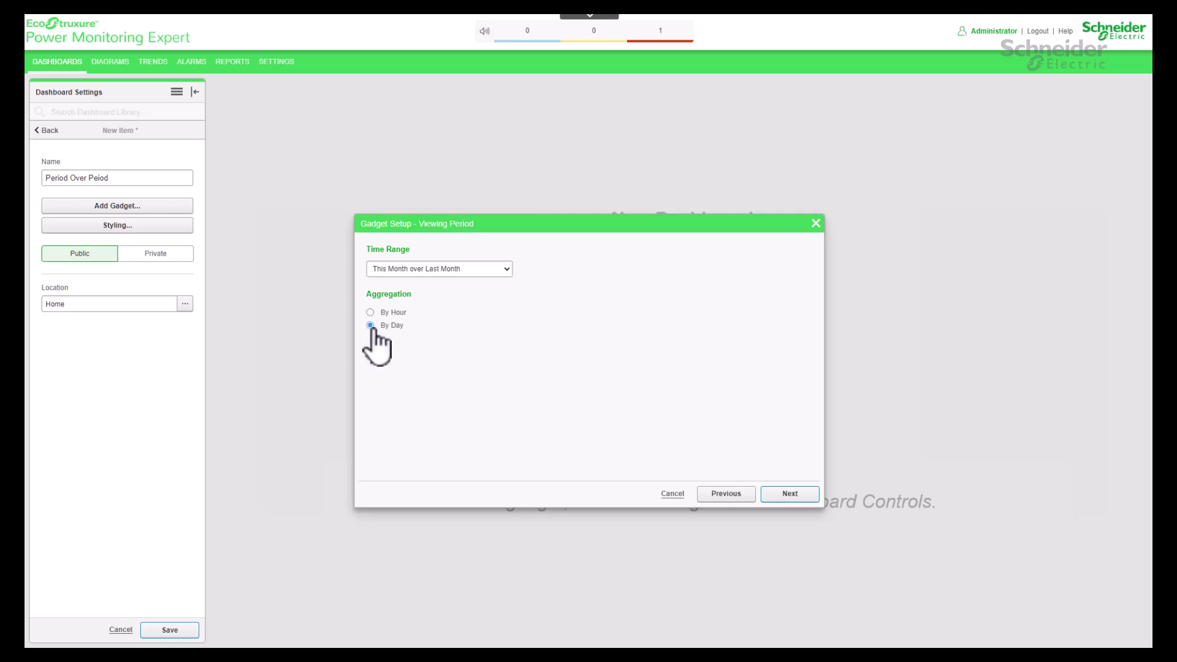
pyautogui.click(789, 494)
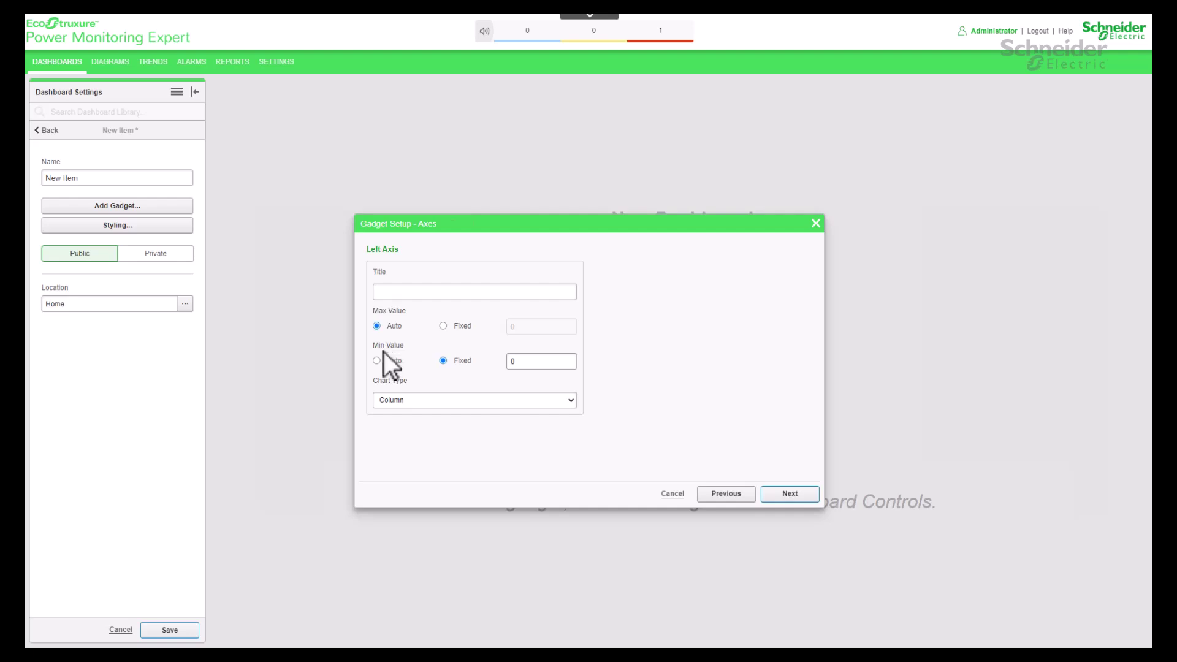
# Keep the Column chart type, finish the gadget, and enlarge it on the dashboard.
pyautogui.click(568, 404)
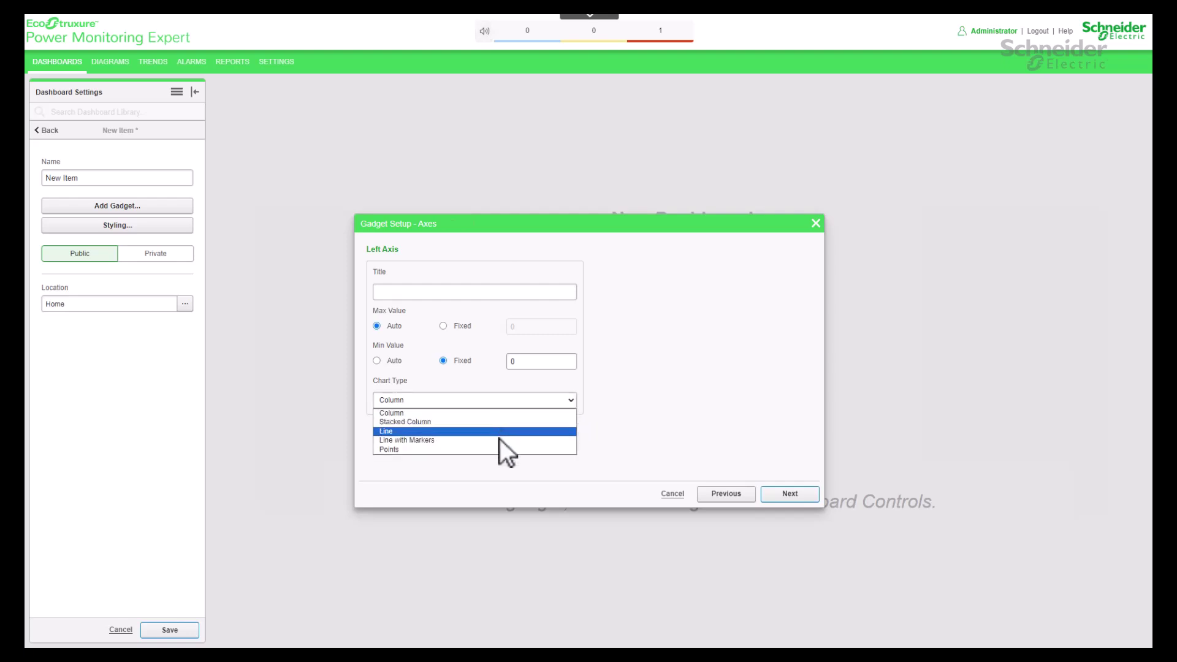
pyautogui.click(492, 415)
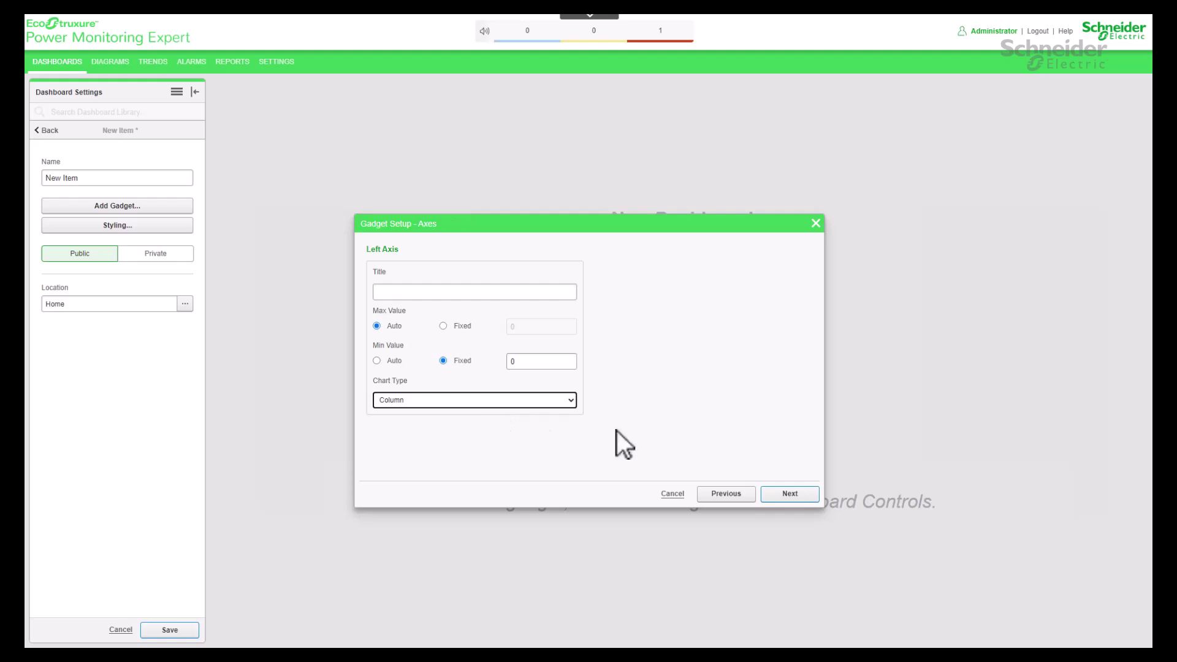
pyautogui.click(805, 506)
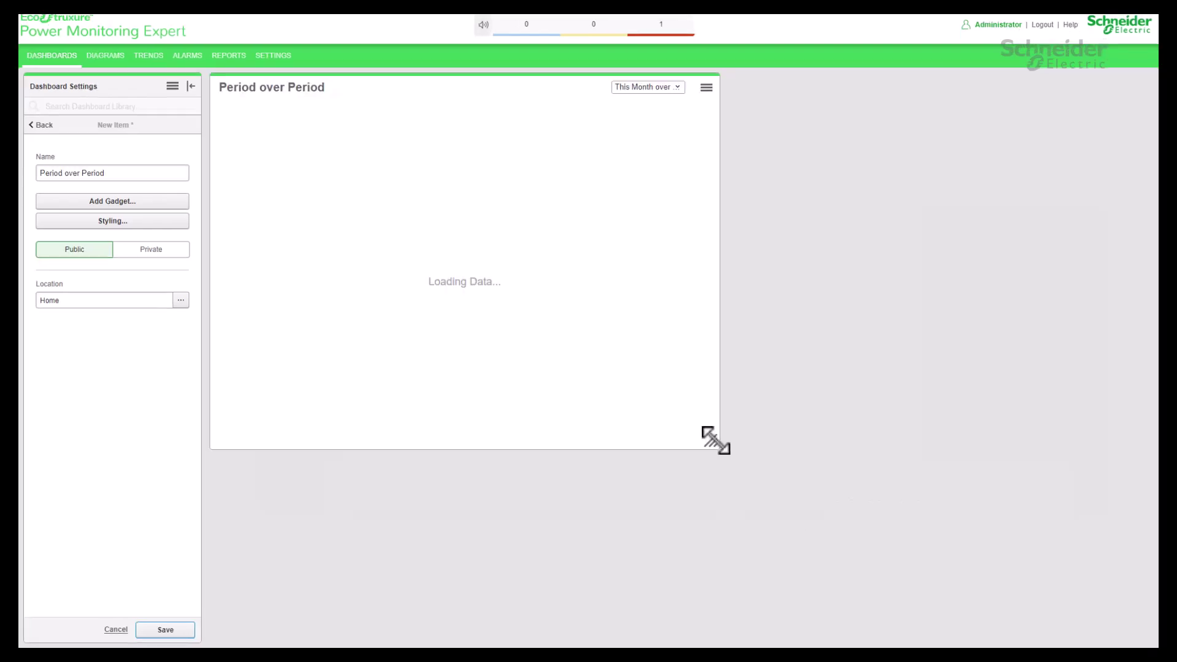
pyautogui.moveTo(715, 440); pyautogui.dragTo(1032, 468)
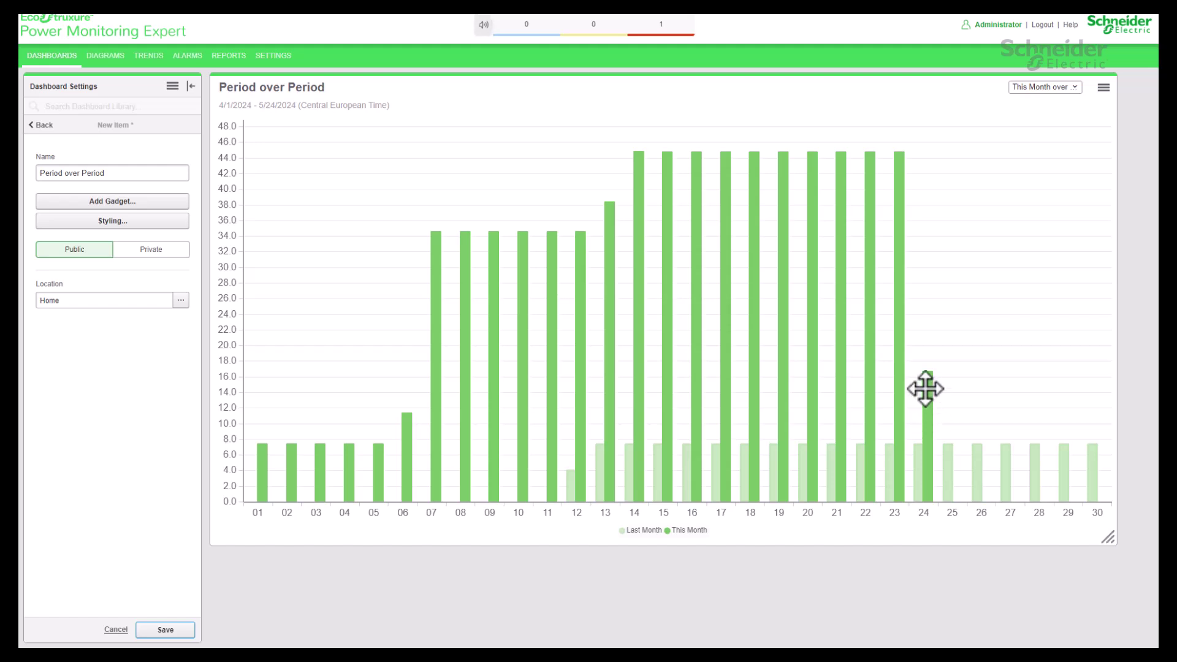
# Turn on Show Data Points in the gadget's chart settings.
pyautogui.click(1103, 88)
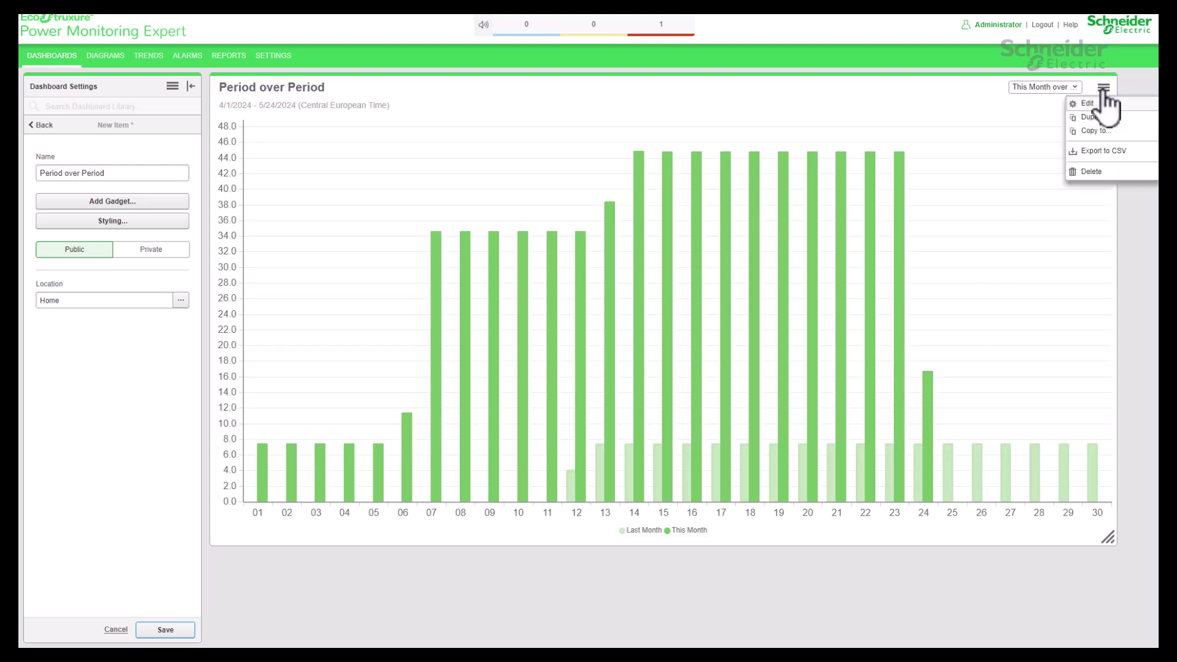
pyautogui.click(1088, 103)
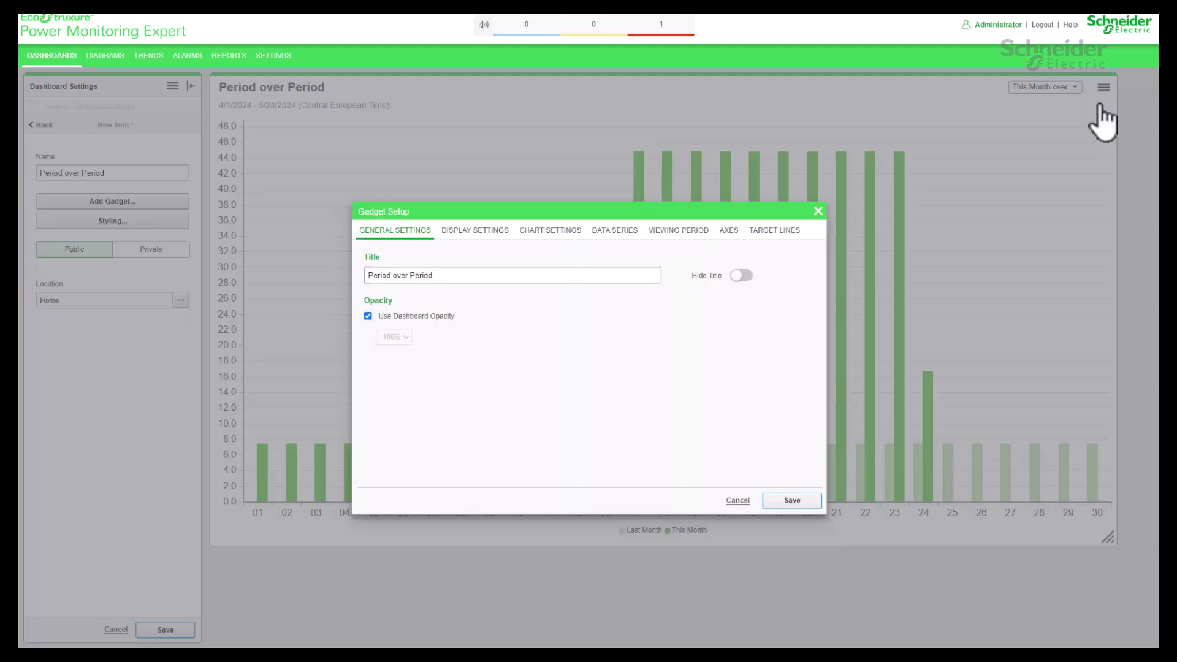
pyautogui.click(549, 233)
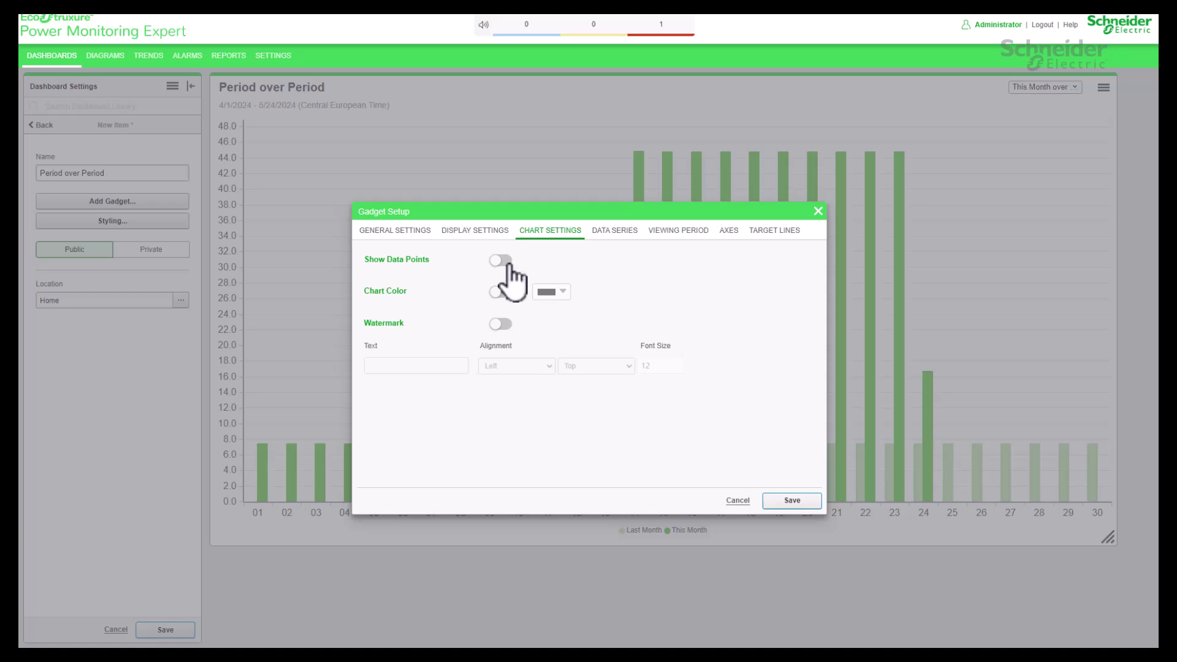
pyautogui.click(501, 261)
# Add a 'Watermark Text' watermark aligned Left and Top, and save.
pyautogui.click(507, 328)
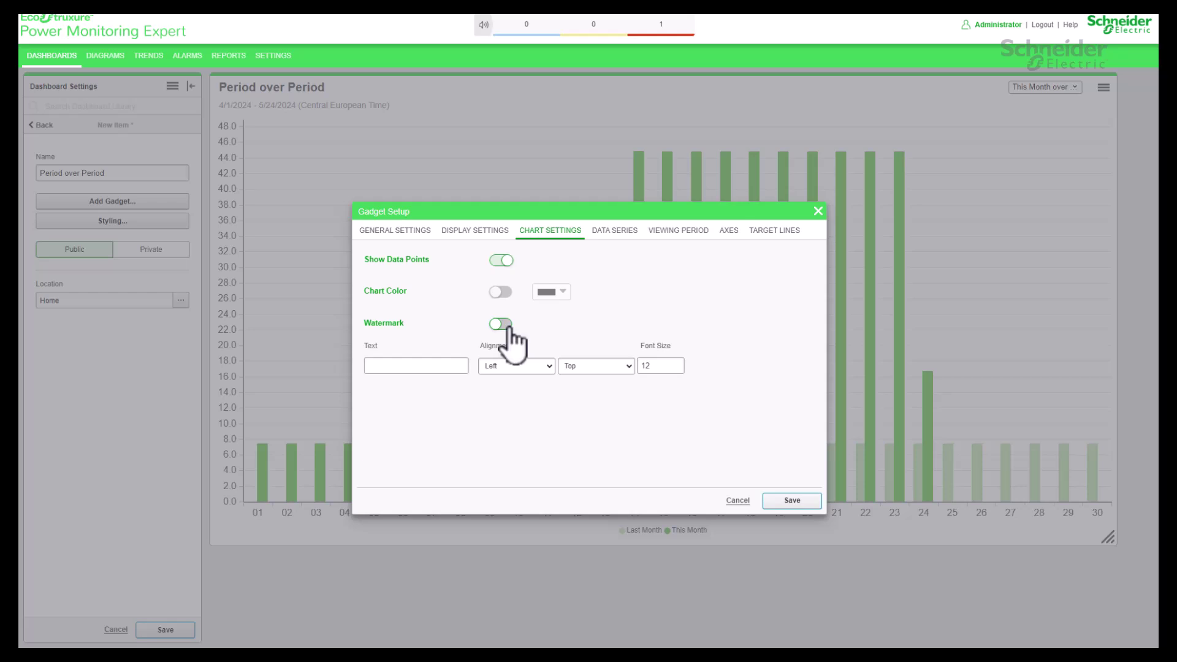
pyautogui.click(508, 325)
pyautogui.click(397, 366)
pyautogui.write('Watermark Text')
pyautogui.click(549, 367)
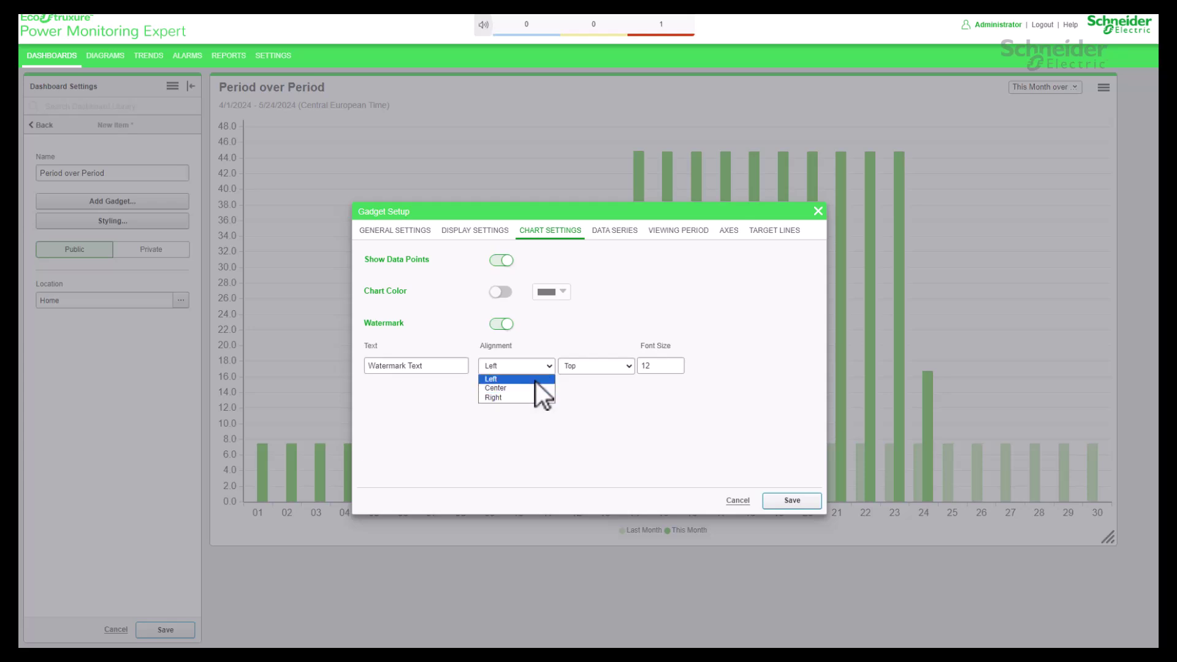
pyautogui.click(536, 380)
pyautogui.click(625, 366)
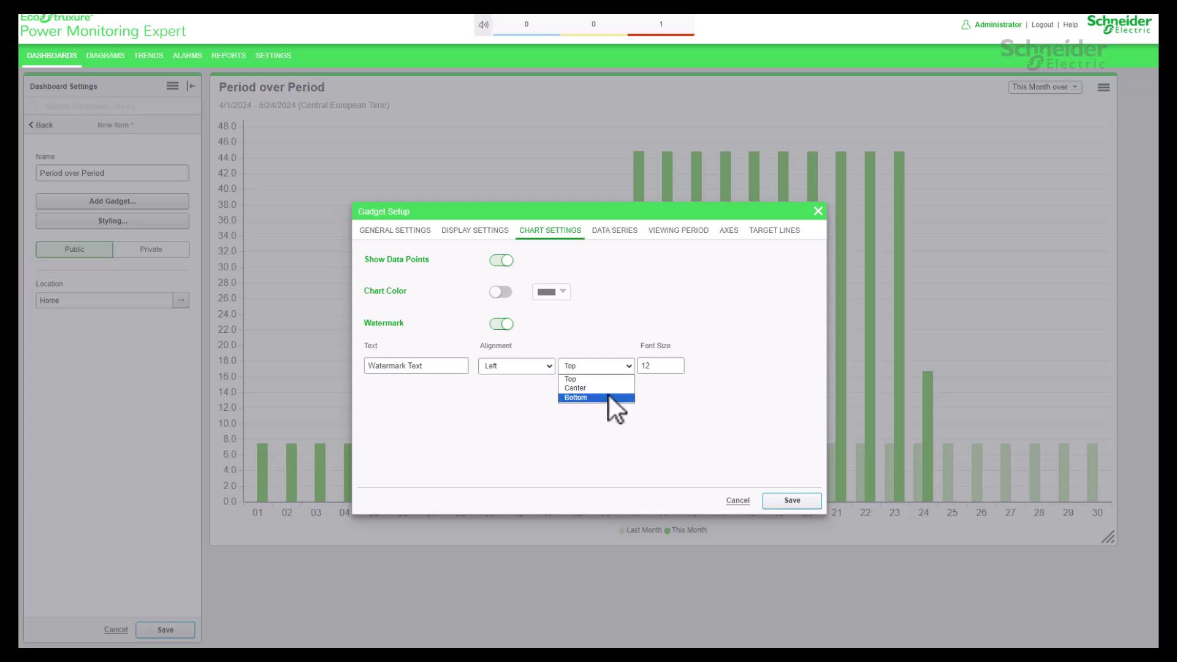
pyautogui.click(608, 381)
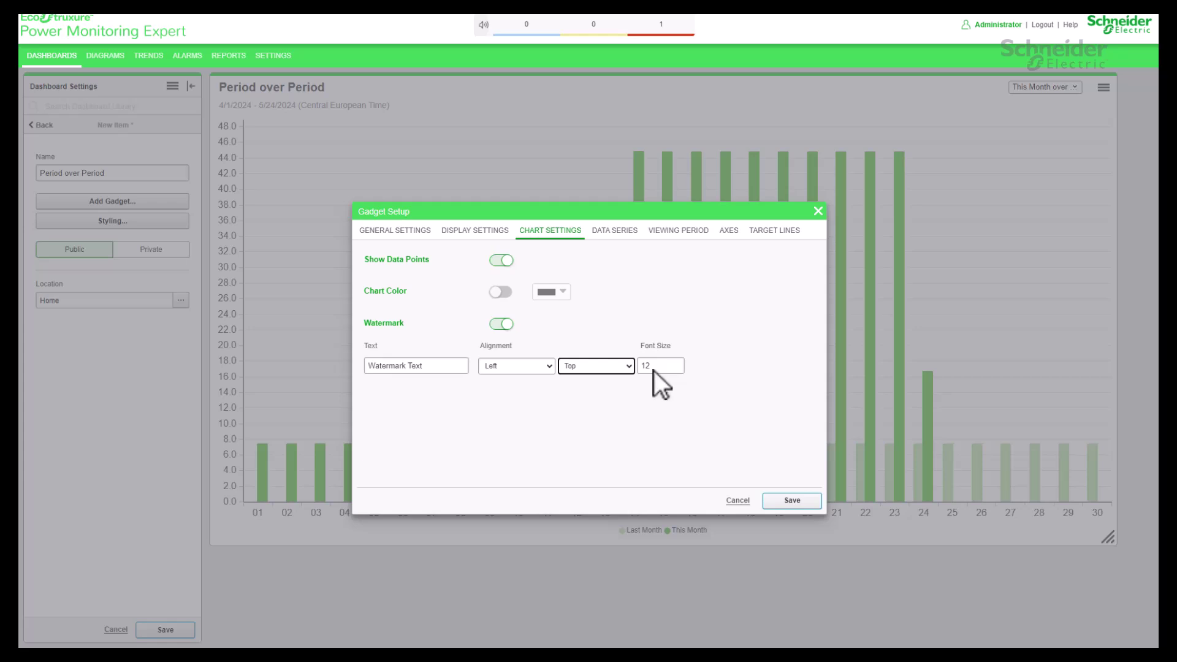
pyautogui.click(791, 500)
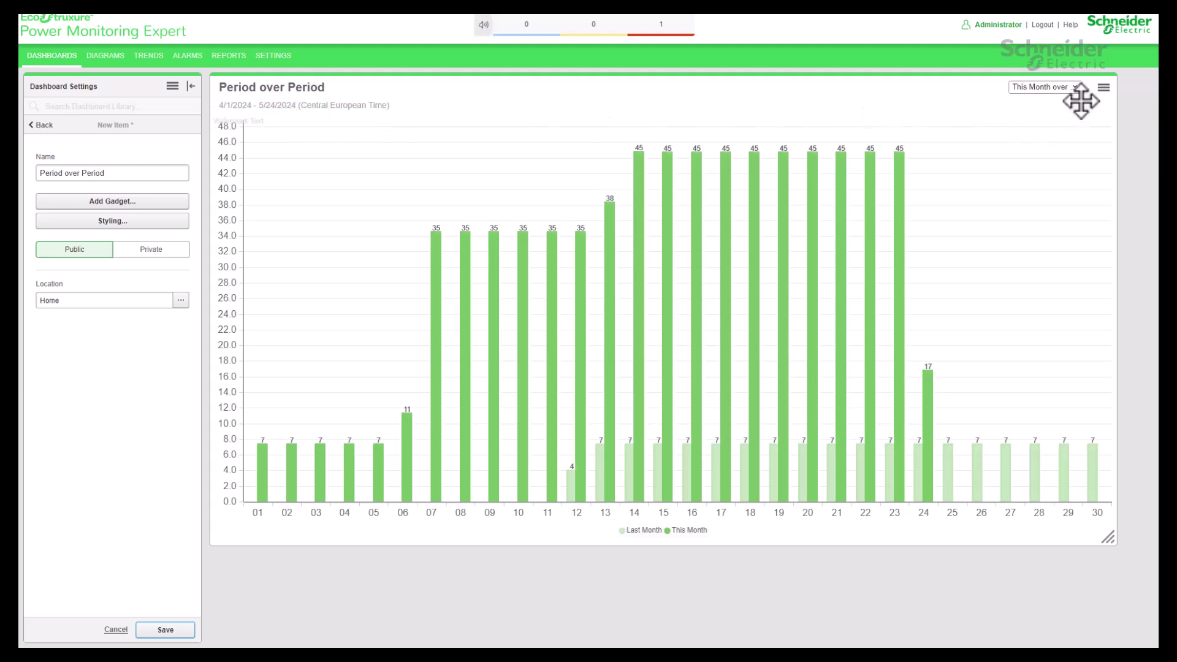
# Switch off Show Data Points and the watermark in chart settings and save.
pyautogui.click(1103, 88)
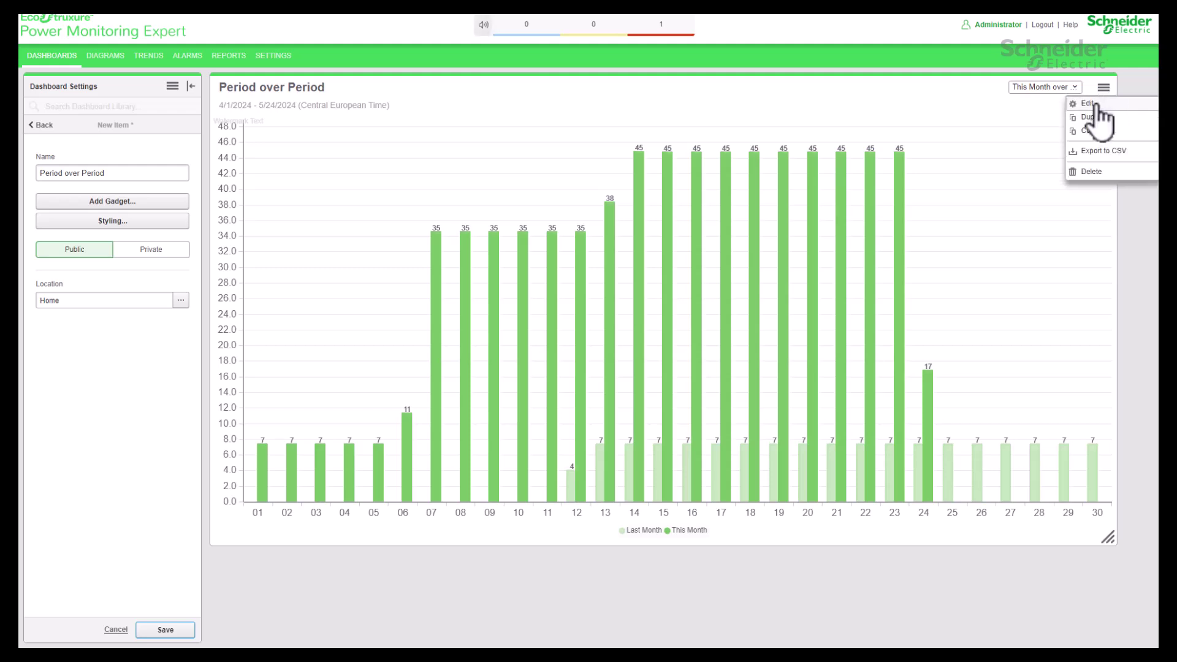
pyautogui.click(1088, 103)
pyautogui.click(549, 232)
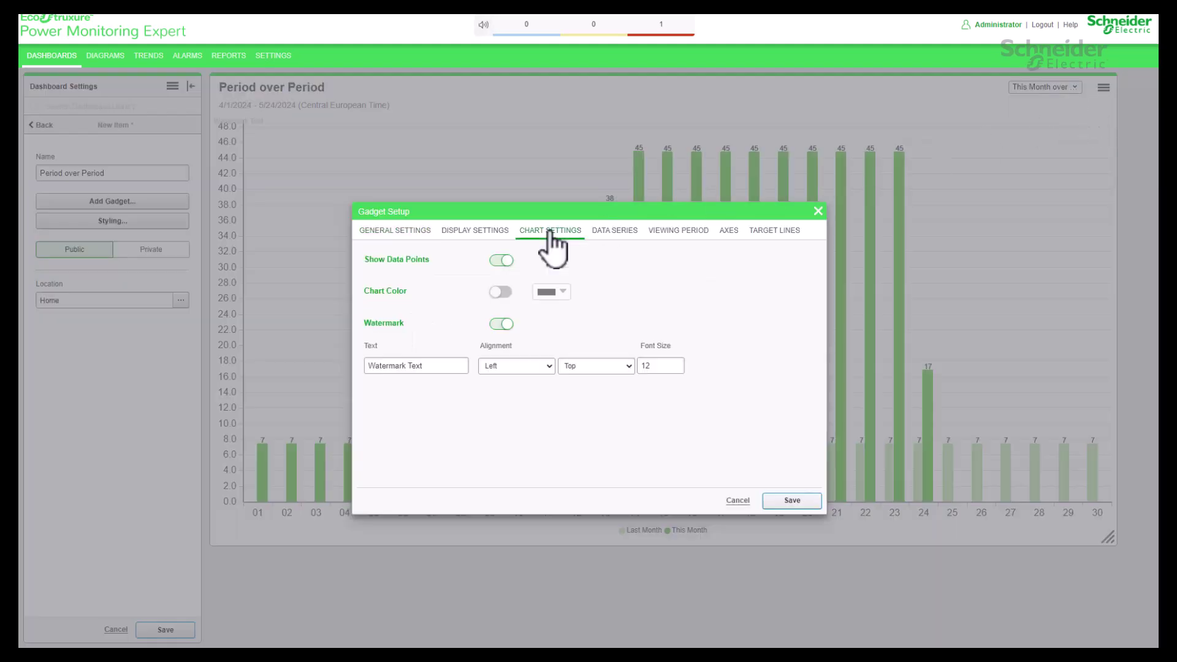
pyautogui.click(498, 261)
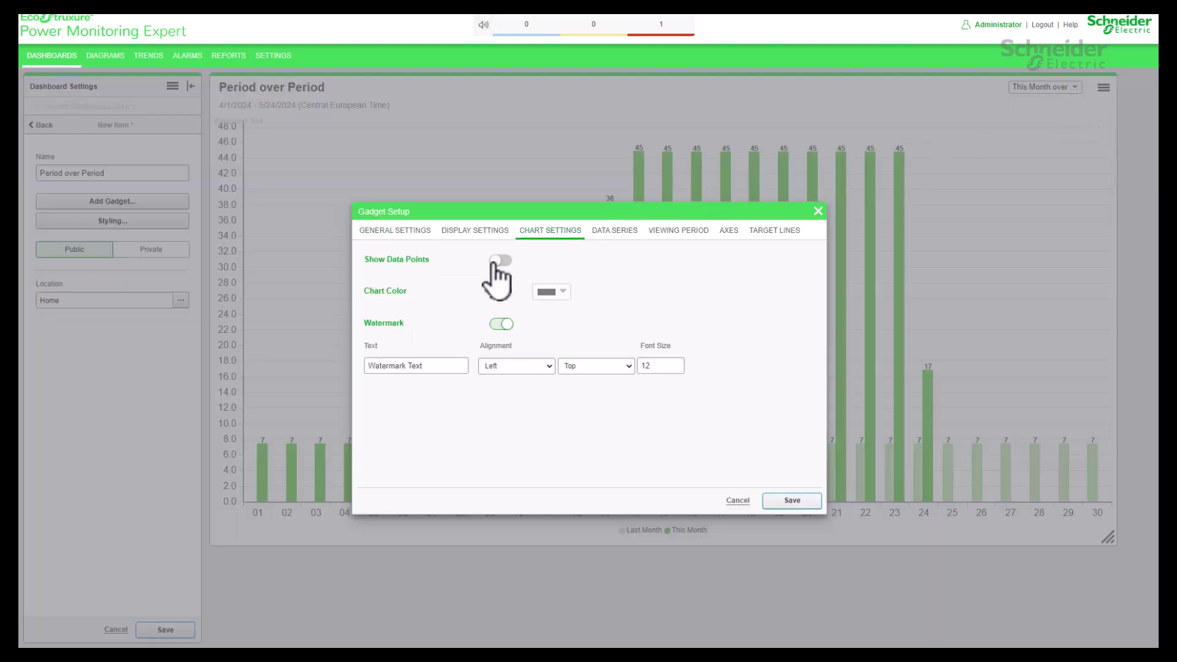
pyautogui.click(493, 324)
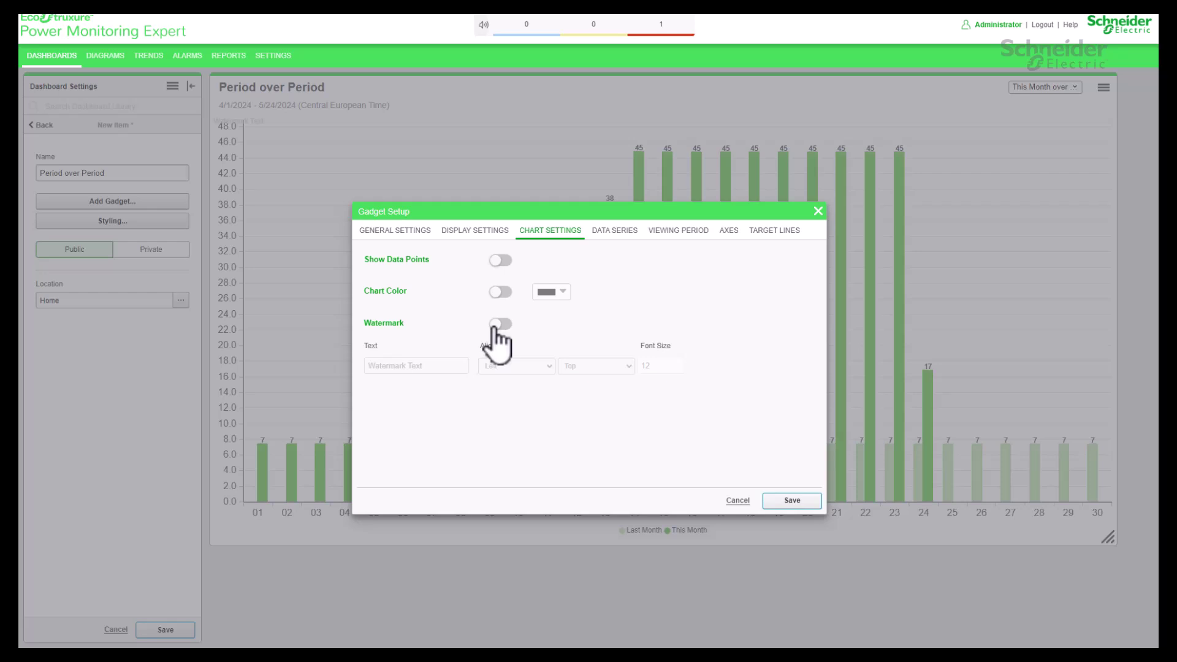
pyautogui.click(781, 500)
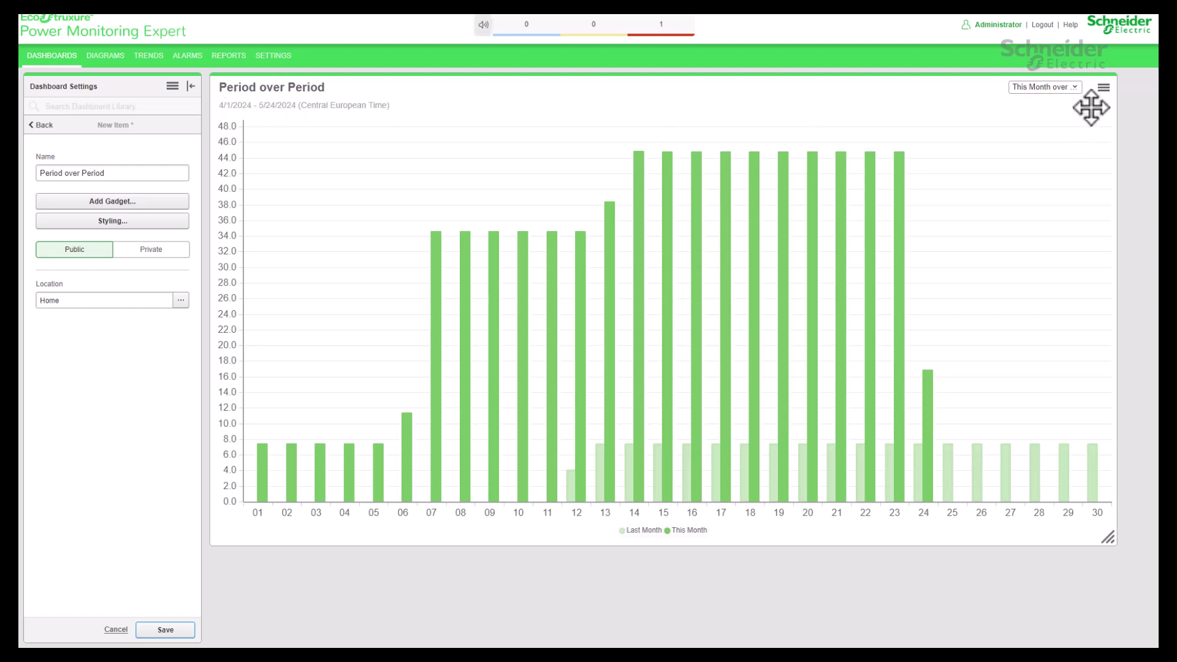
pyautogui.click(1103, 88)
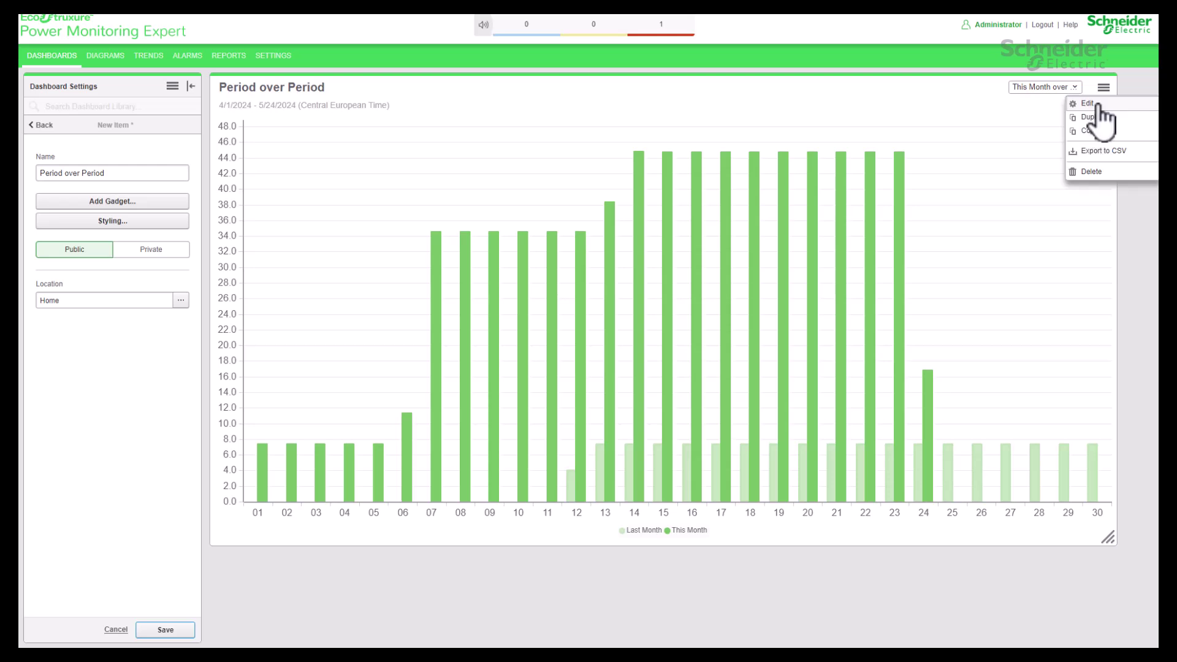
# Title the left axis 'kWh Info'.
pyautogui.click(1088, 104)
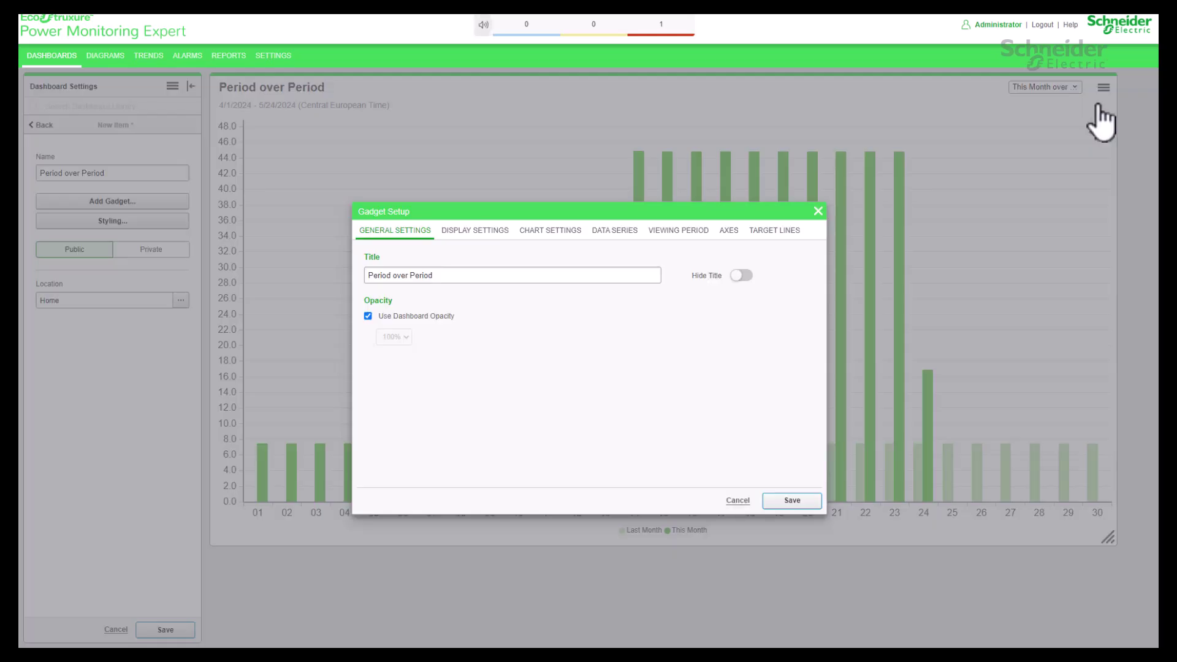
pyautogui.click(735, 233)
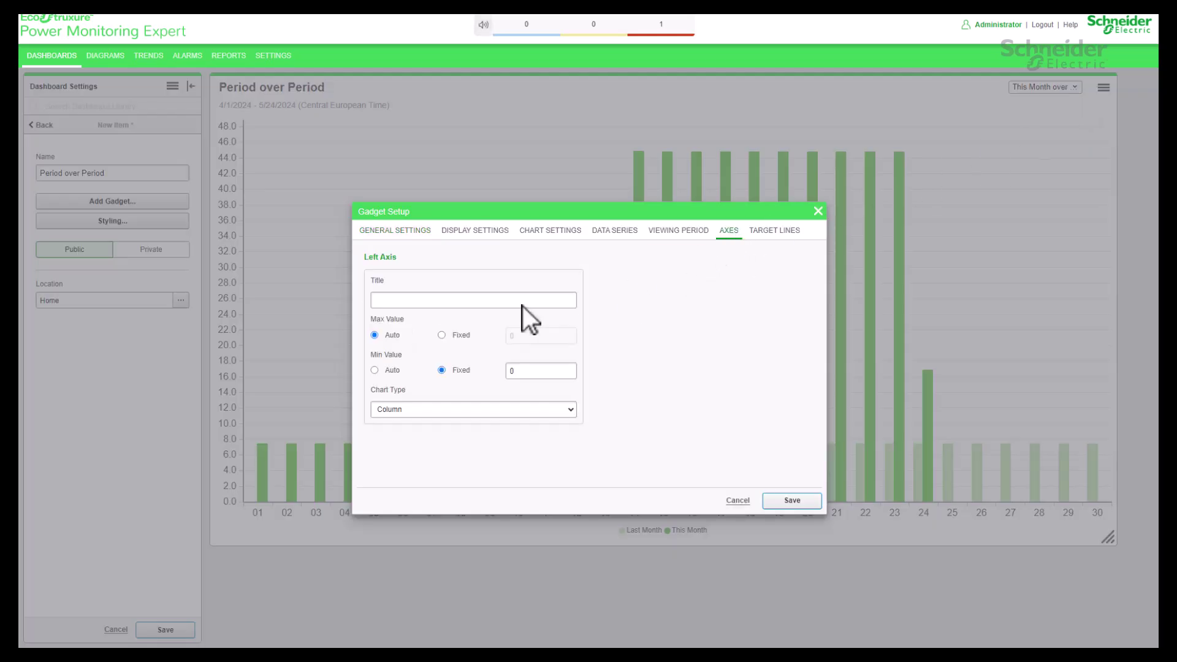
pyautogui.click(402, 303)
pyautogui.write('kWh Info')
pyautogui.click(673, 347)
# Fix the left axis maximum at 60 and minimum at 5, and save.
pyautogui.click(441, 335)
pyautogui.doubleClick(507, 336)
pyautogui.click(441, 371)
pyautogui.click(526, 373)
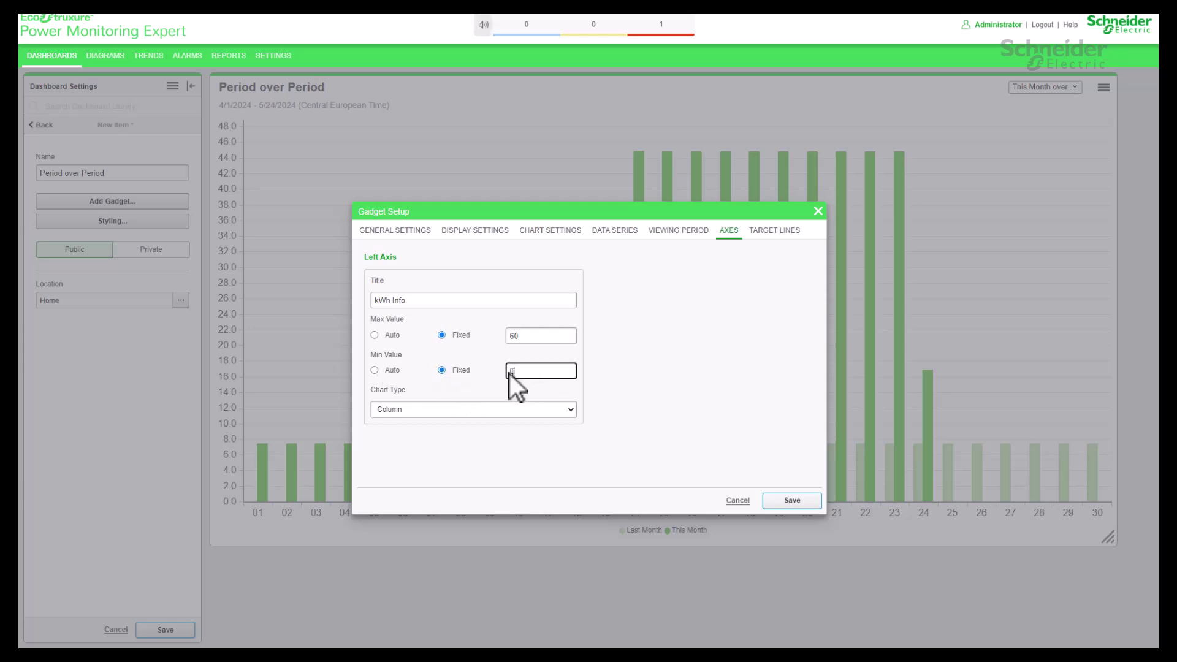
pyautogui.doubleClick(505, 373)
pyautogui.write('5')
pyautogui.press('Tab')
pyautogui.click(792, 500)
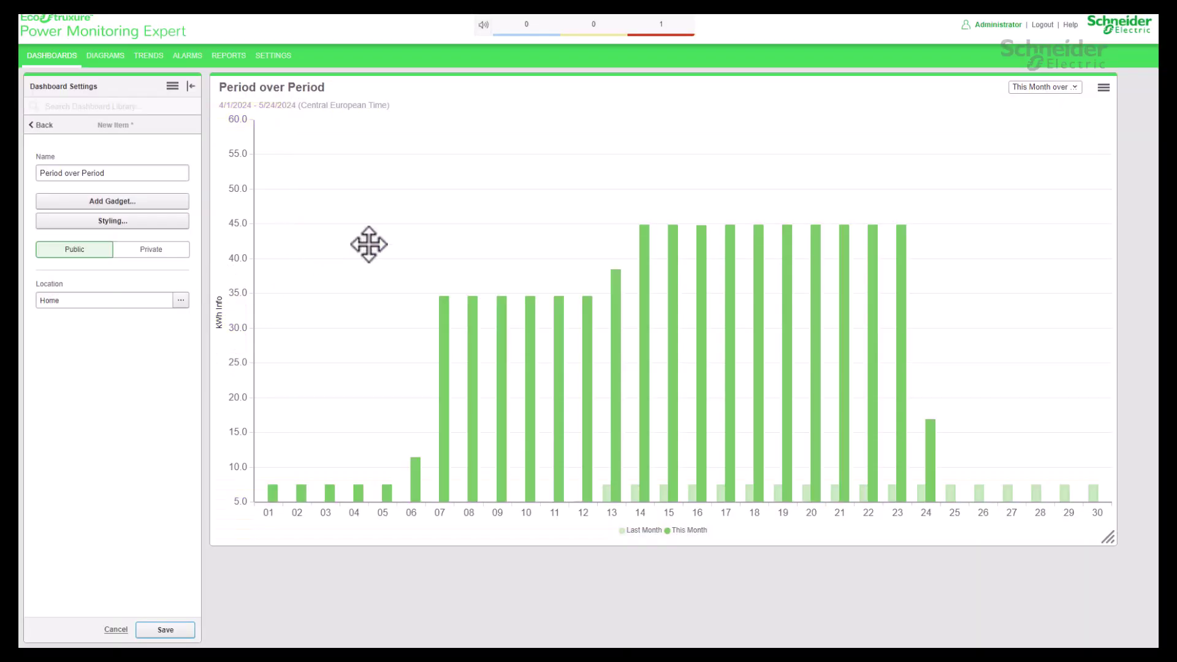
# Set the left axis Max and Min Value back to Auto and save.
pyautogui.click(1103, 89)
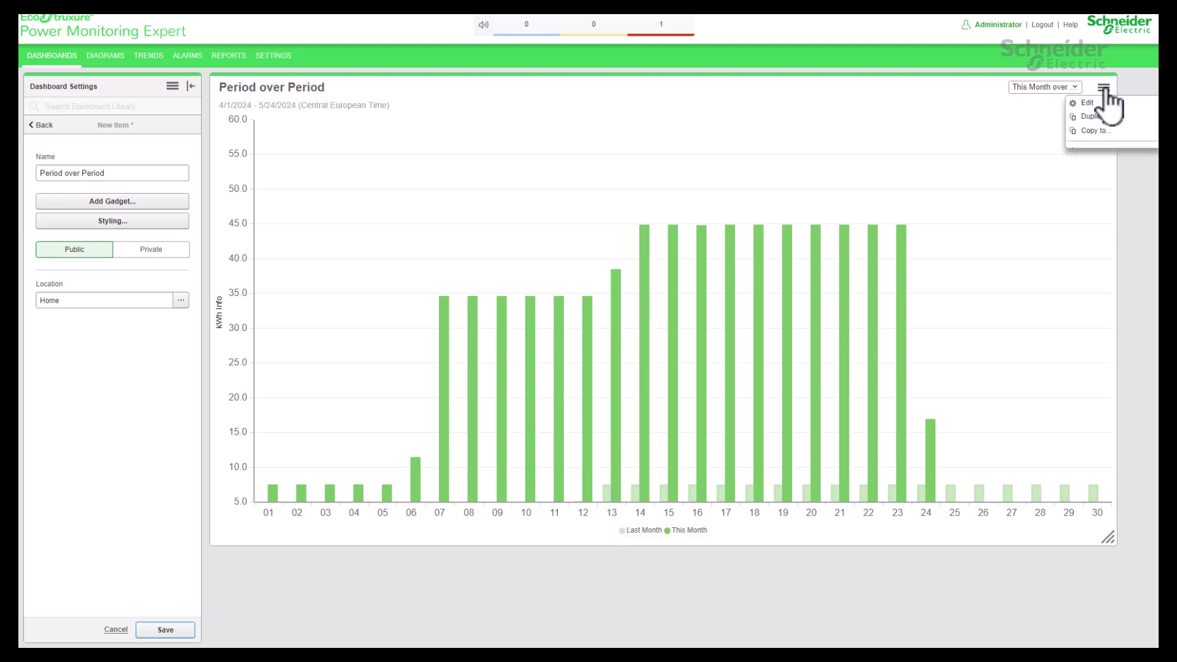
pyautogui.click(1089, 104)
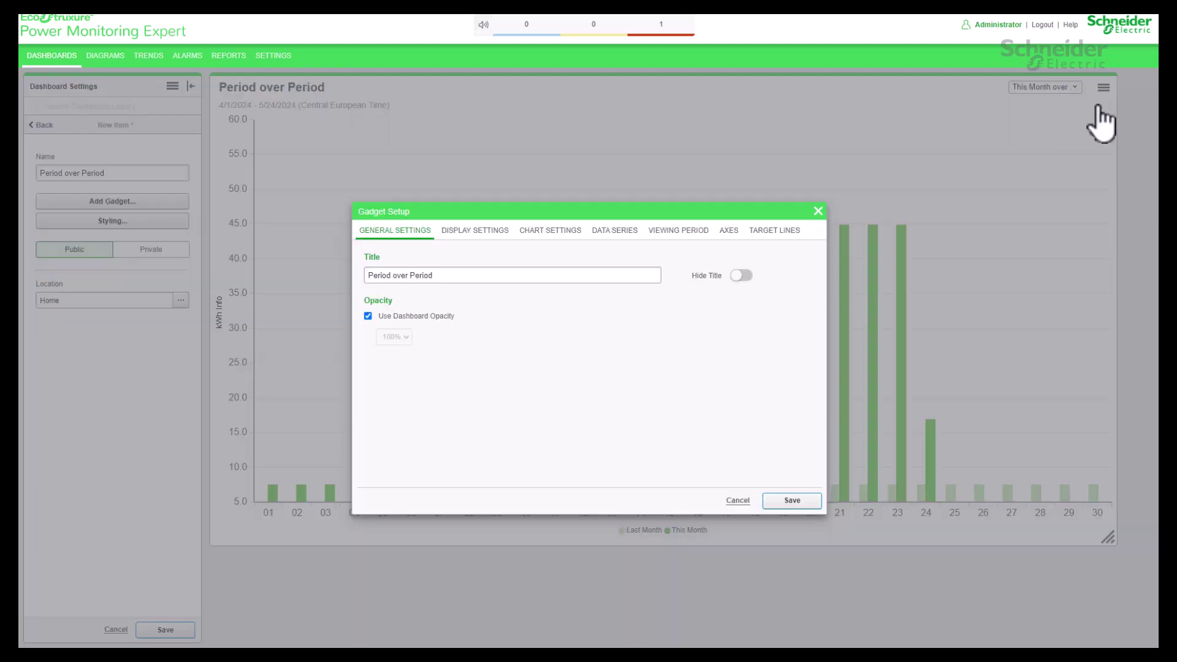
pyautogui.click(728, 231)
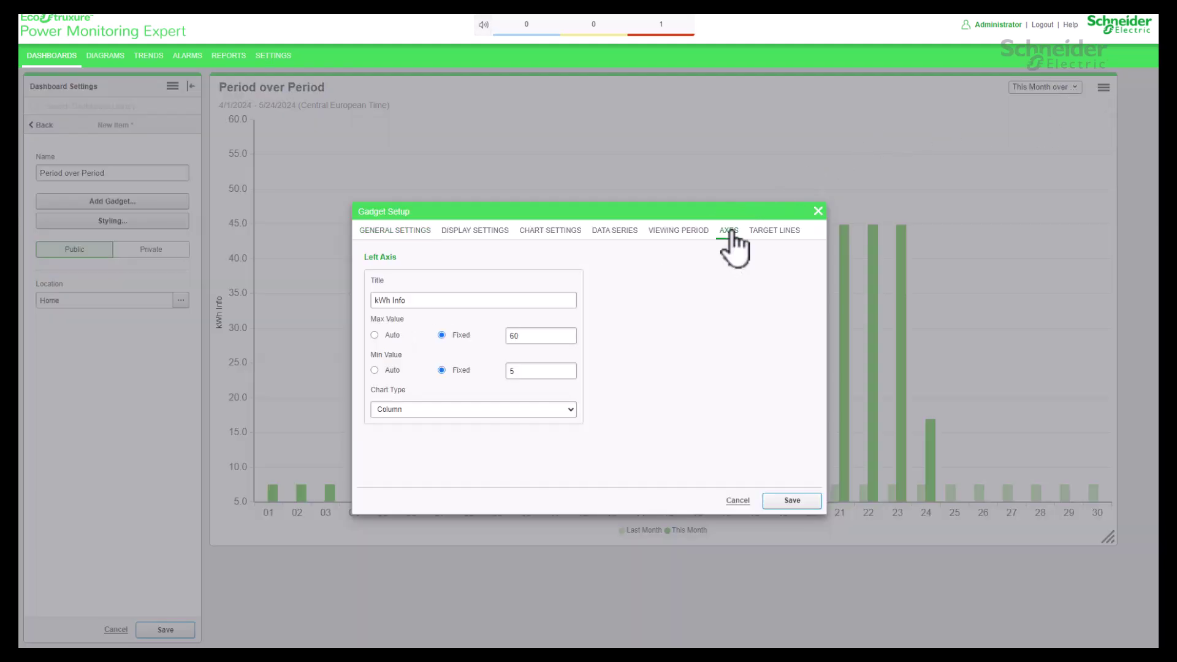
pyautogui.click(374, 335)
pyautogui.click(375, 370)
pyautogui.click(792, 500)
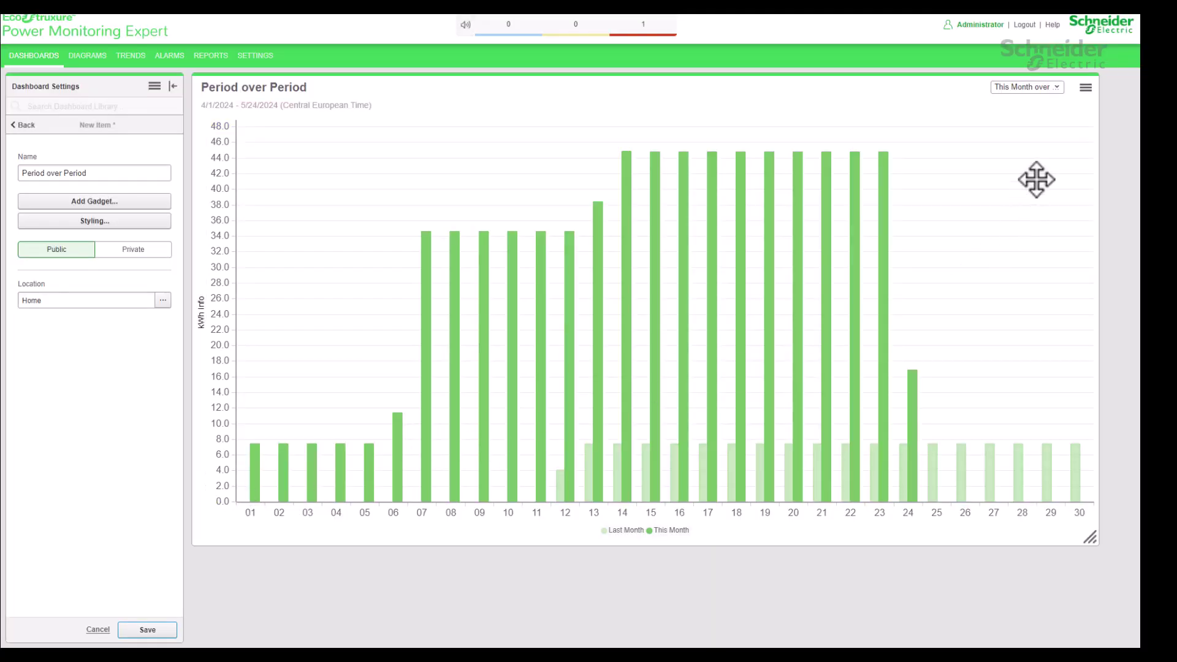
pyautogui.click(1085, 90)
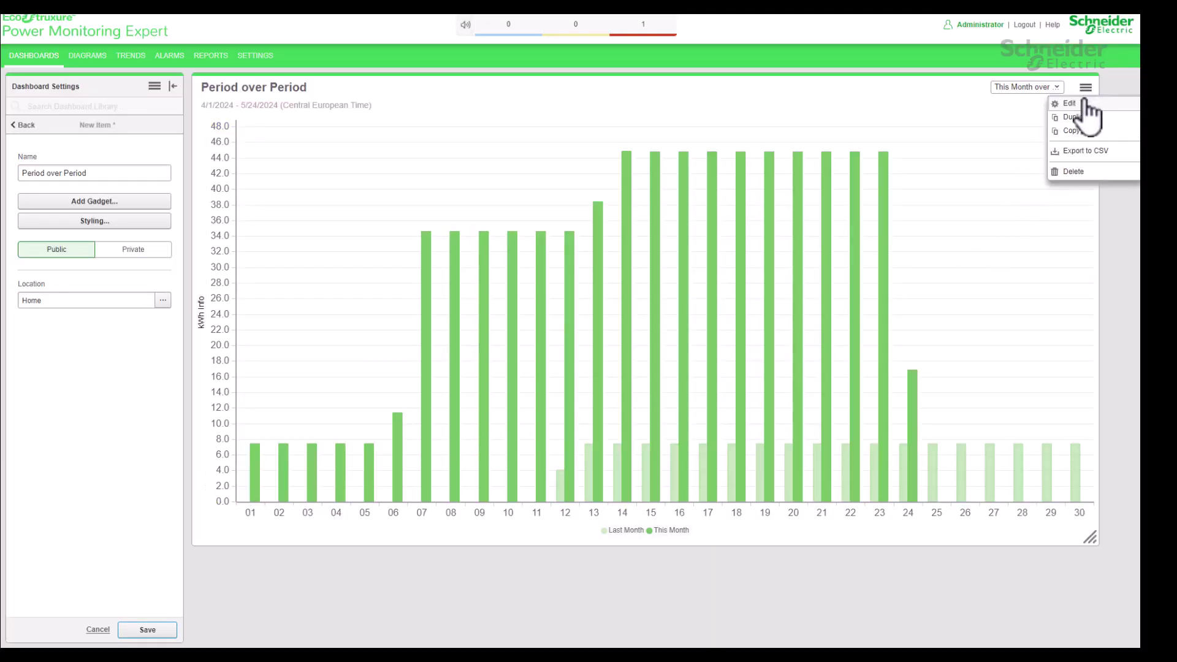
# Change the left axis chart type to Stacked Column and save the gadget.
pyautogui.click(1081, 105)
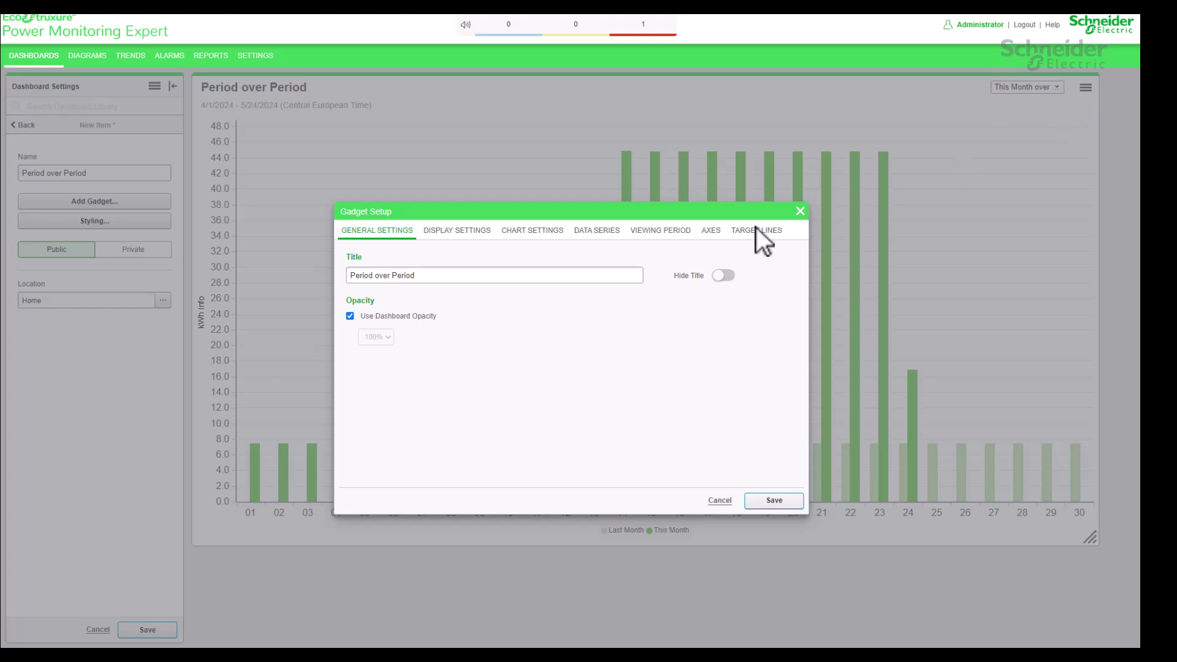
pyautogui.click(708, 231)
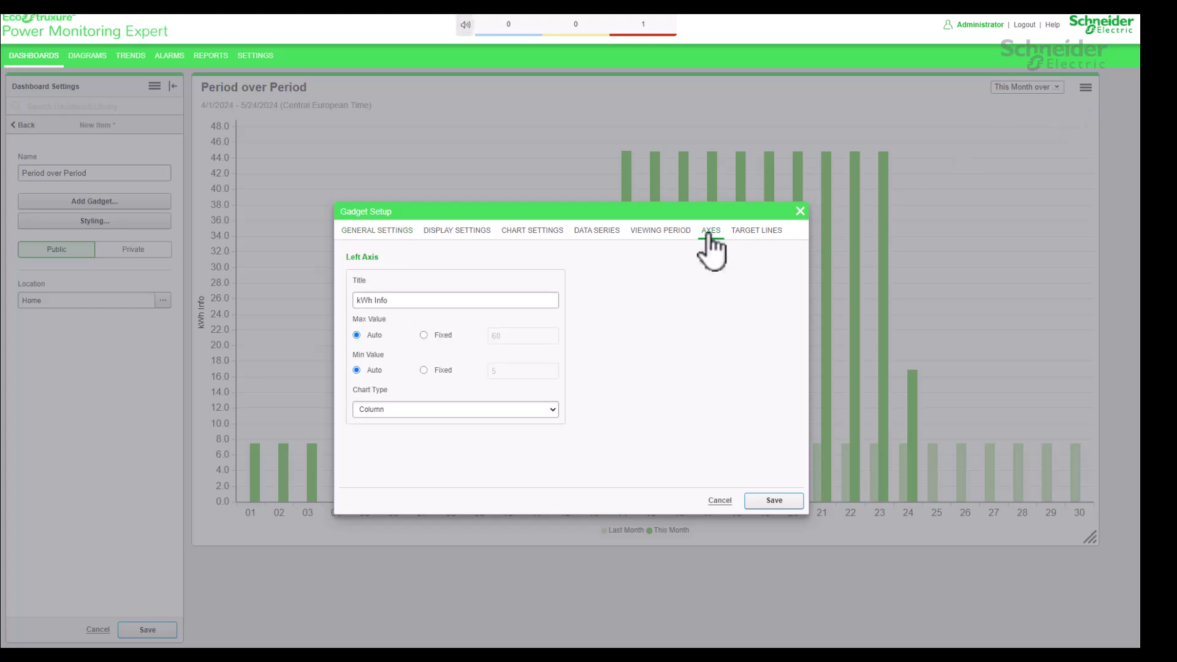
pyautogui.click(546, 414)
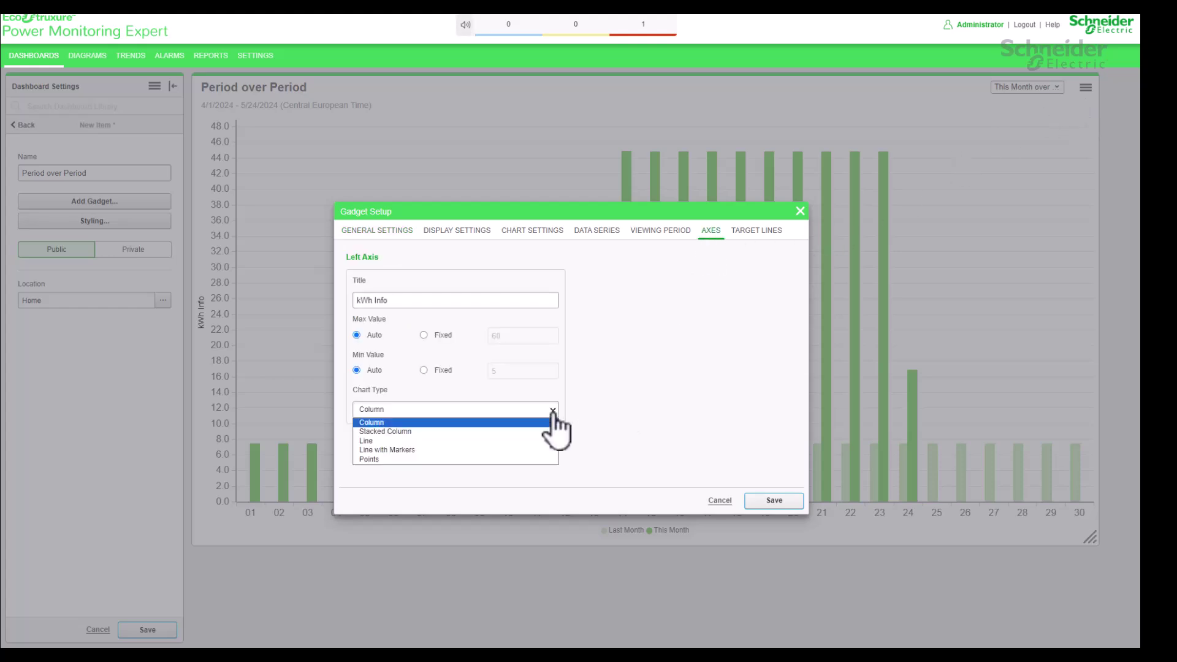
pyautogui.click(483, 432)
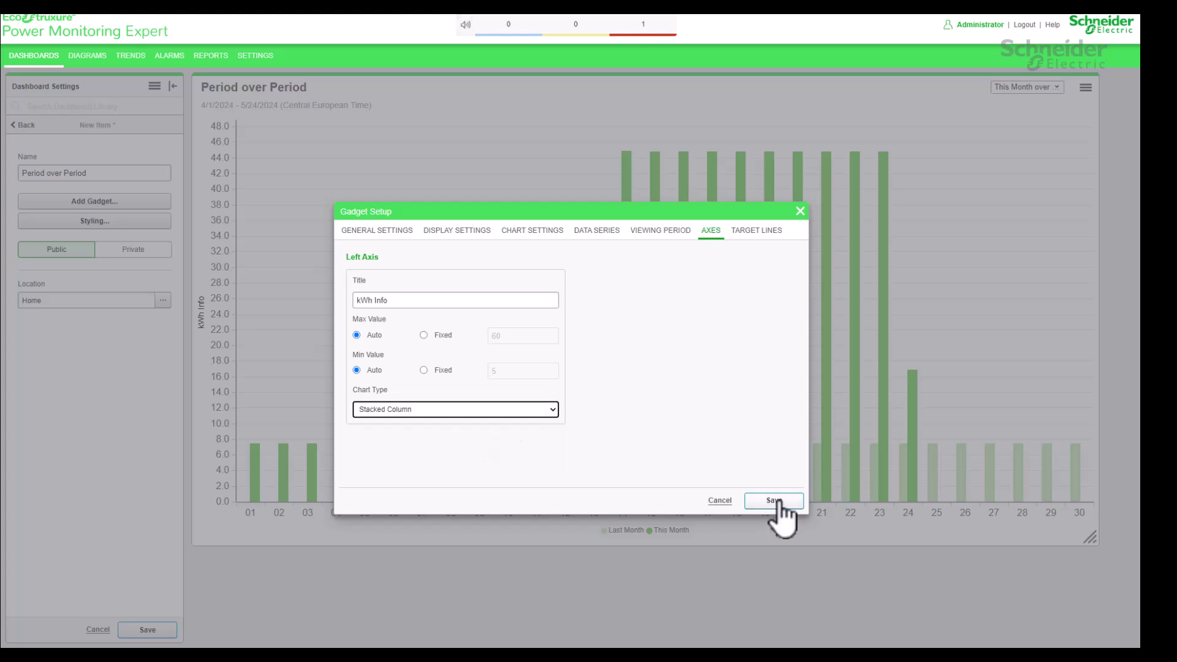
pyautogui.click(774, 501)
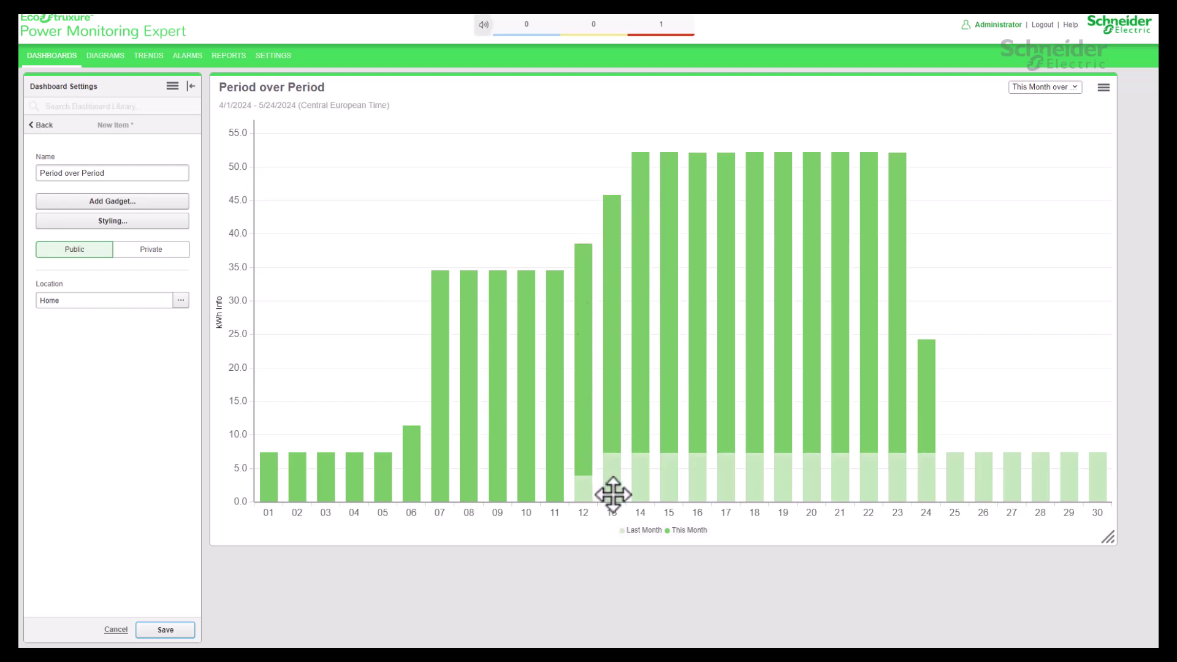
# Reopen the gadget setup and set the left axis chart type back to Column.
pyautogui.click(1103, 88)
pyautogui.click(1097, 104)
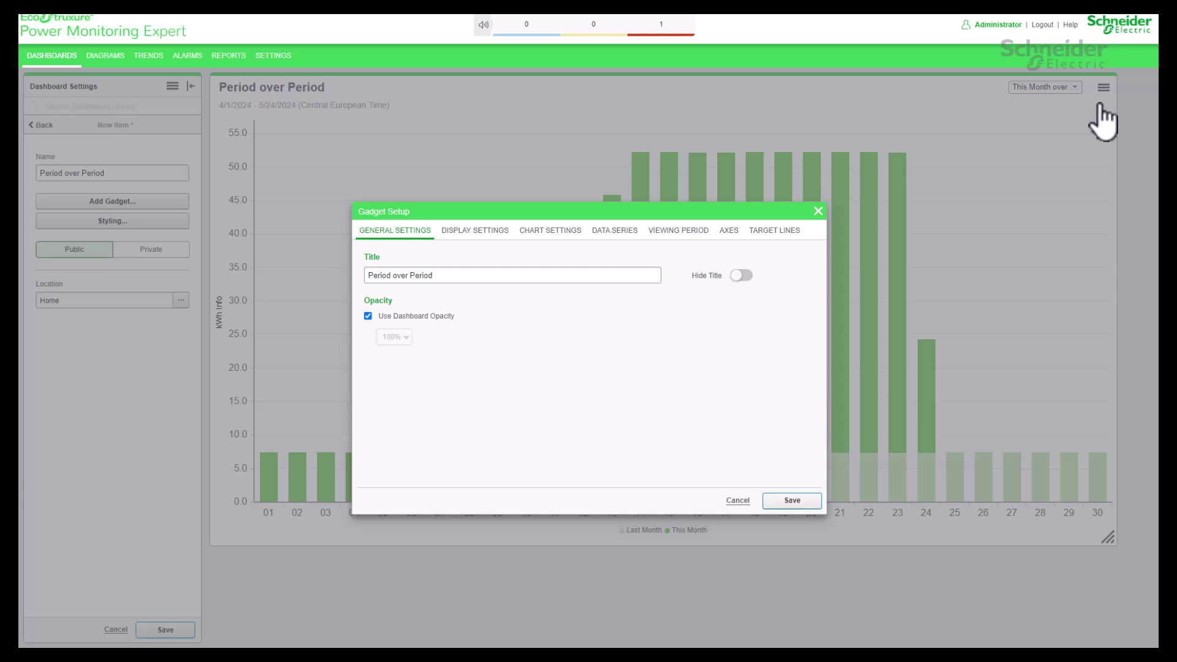
pyautogui.click(731, 236)
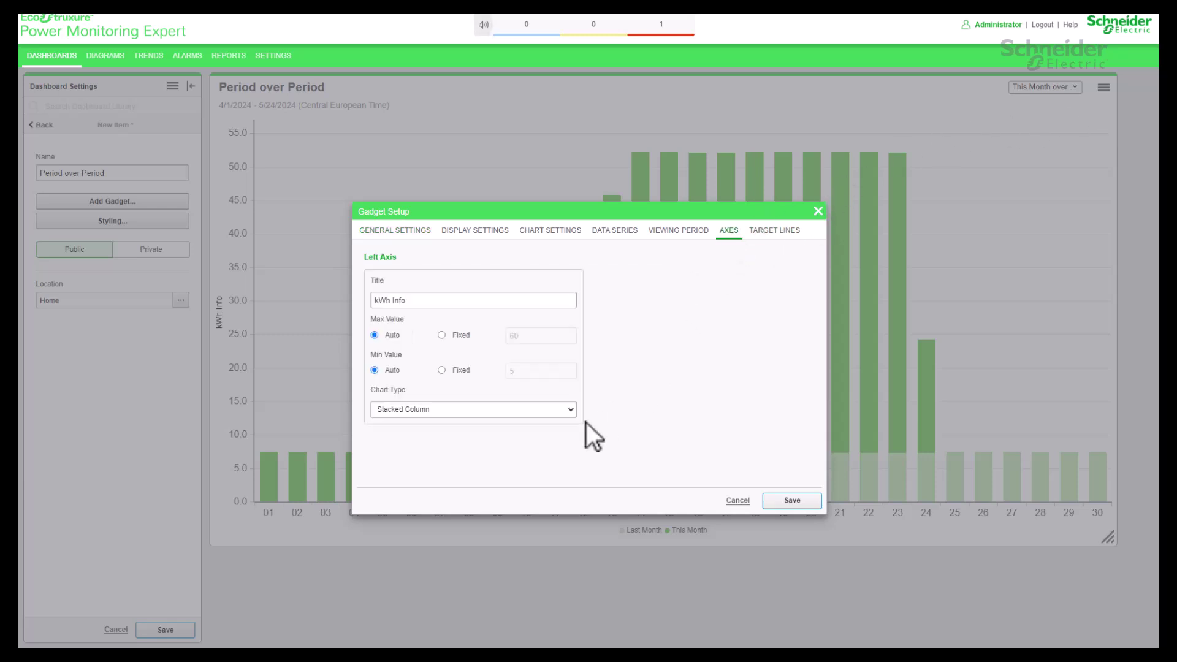
pyautogui.click(560, 407)
pyautogui.click(474, 428)
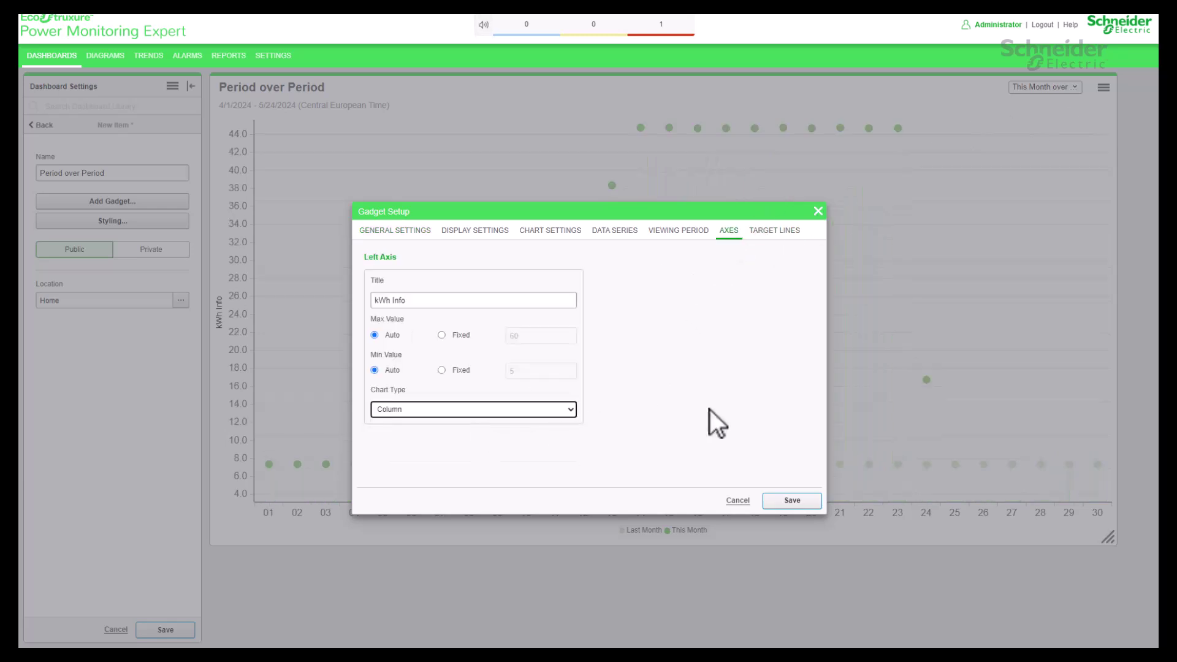
# Add a new target line with value 50 and a blue colour.
pyautogui.click(776, 231)
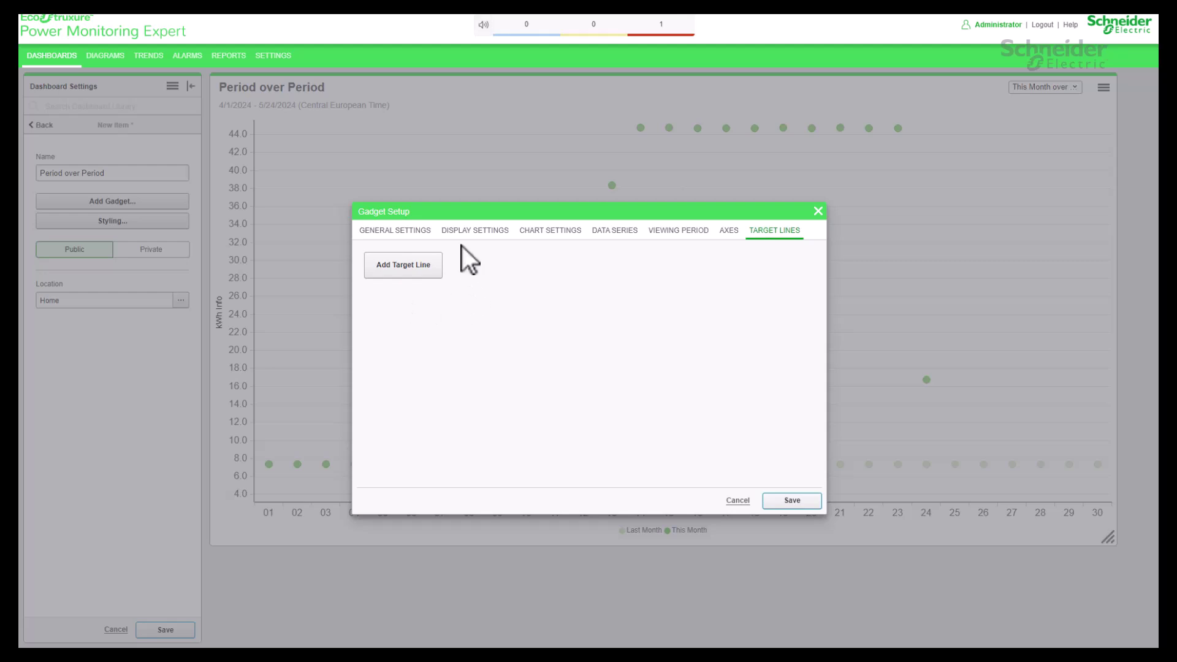
pyautogui.click(405, 269)
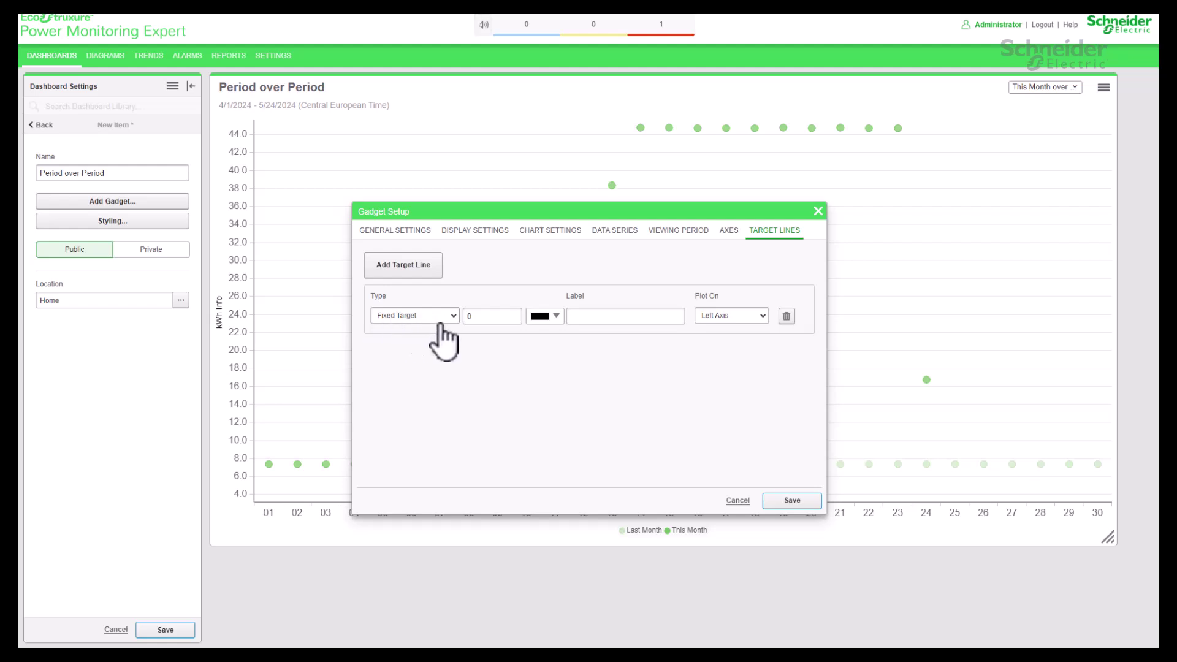
pyautogui.click(487, 315)
pyautogui.moveTo(471, 319); pyautogui.dragTo(465, 320)
pyautogui.write('50')
pyautogui.click(555, 316)
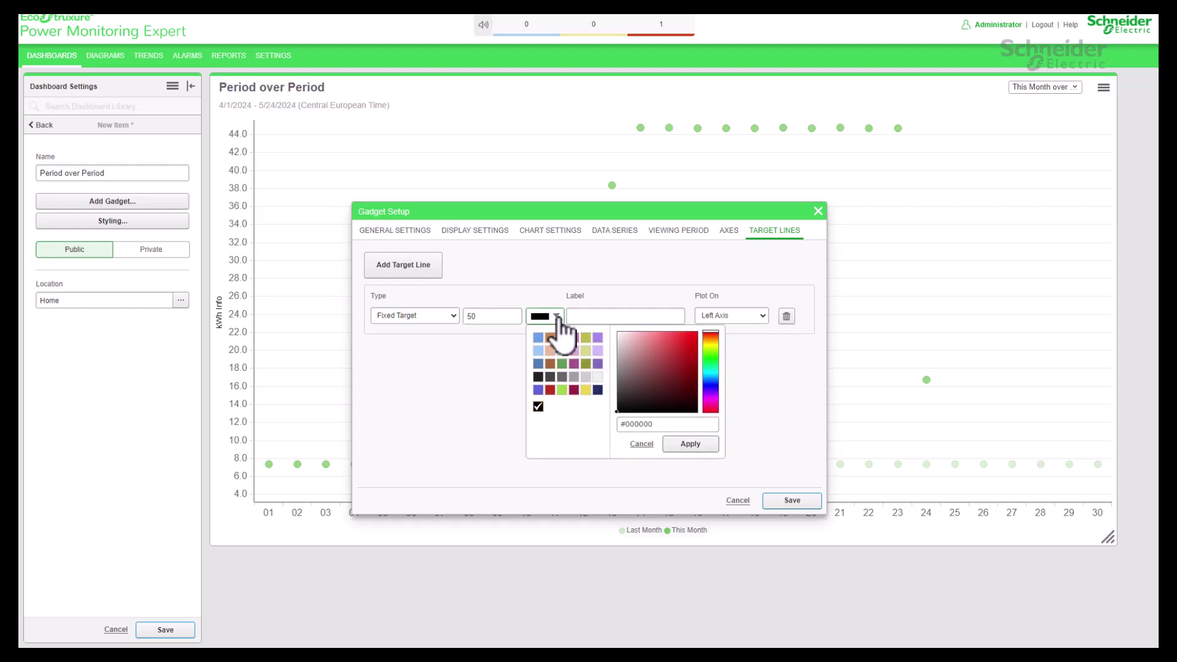
pyautogui.click(538, 363)
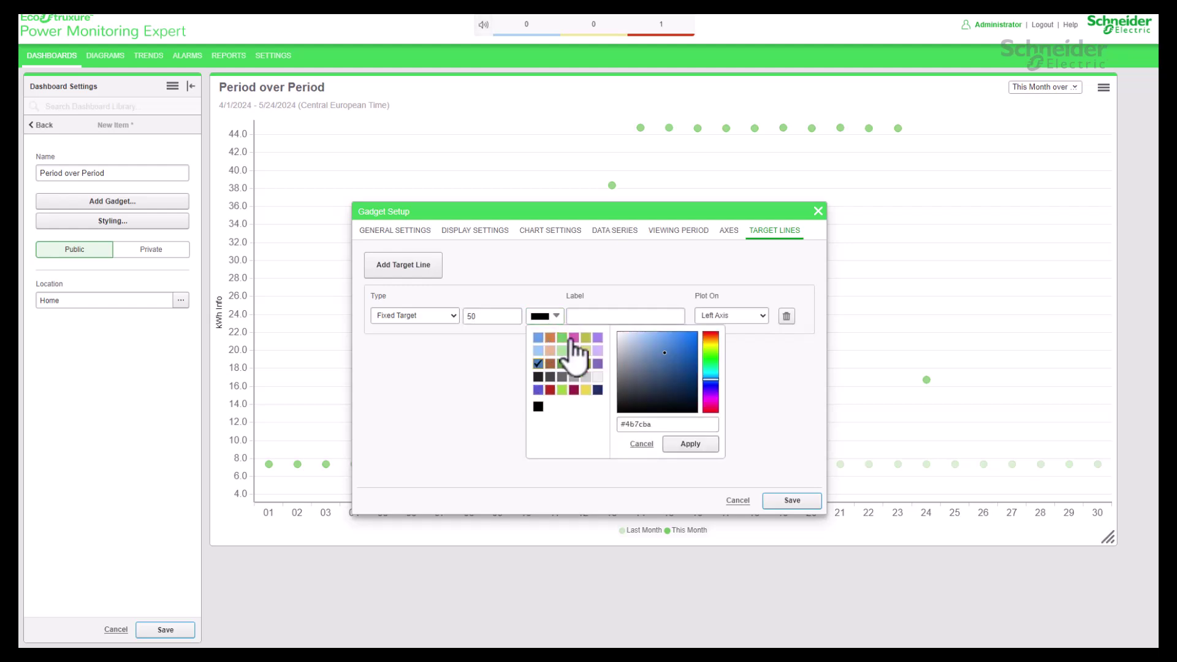
pyautogui.click(691, 444)
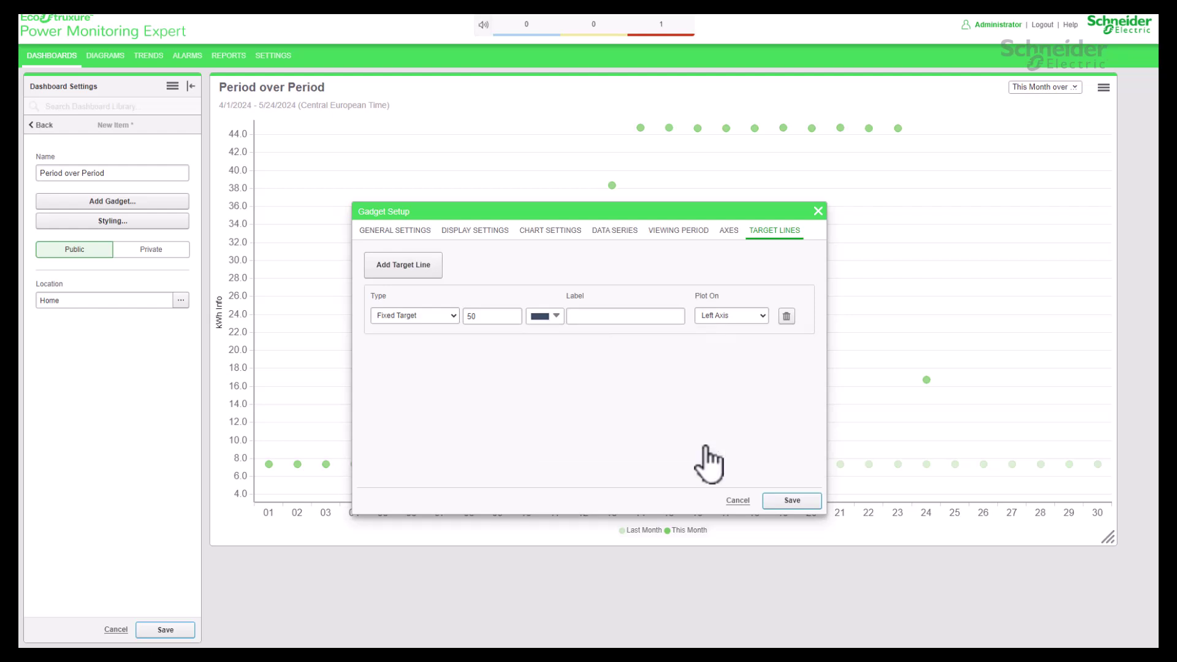
# Label the target line 'Target line', plot it on the left axis, and save.
pyautogui.click(615, 317)
pyautogui.write('Target line')
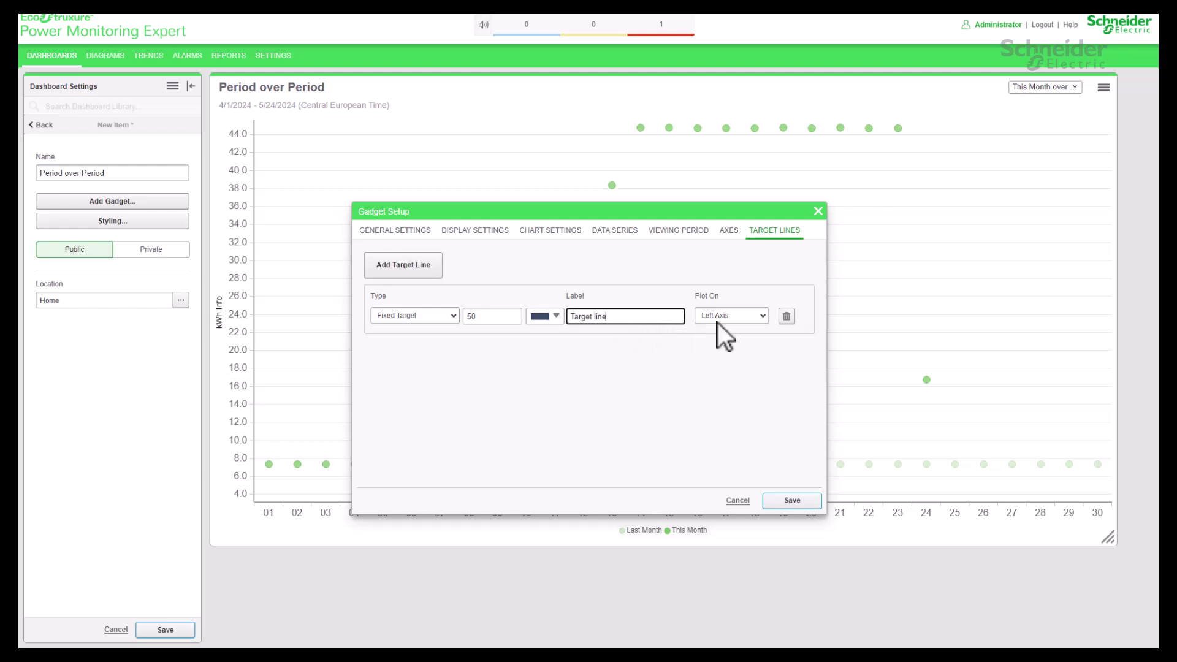
pyautogui.click(756, 318)
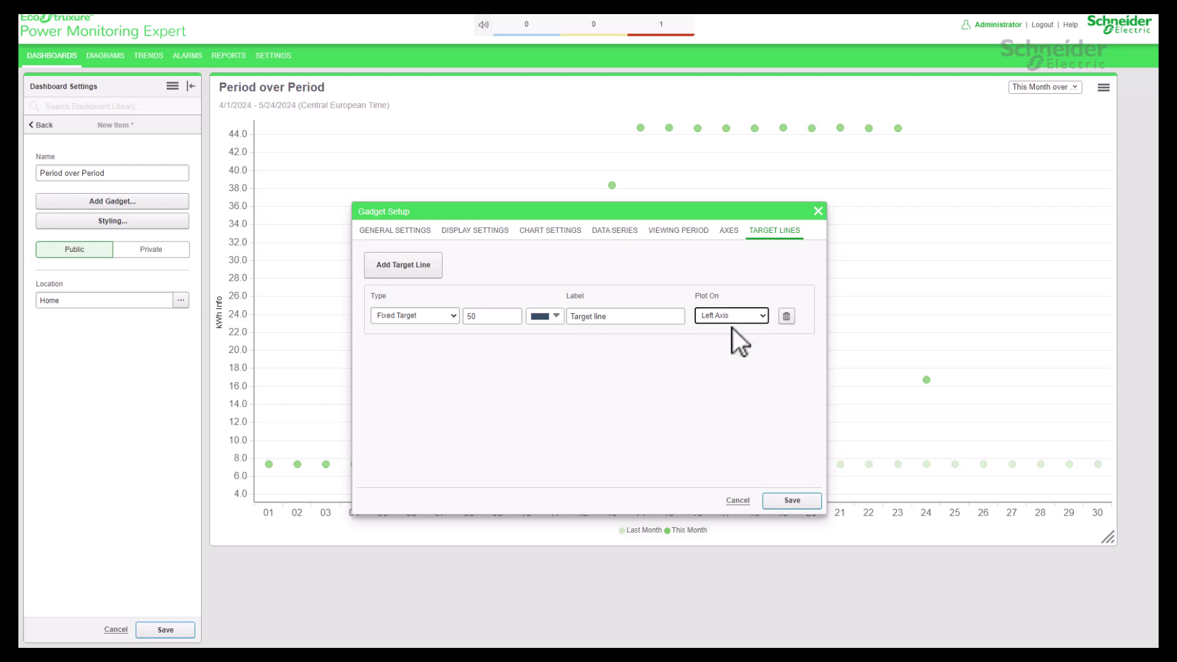
pyautogui.click(790, 500)
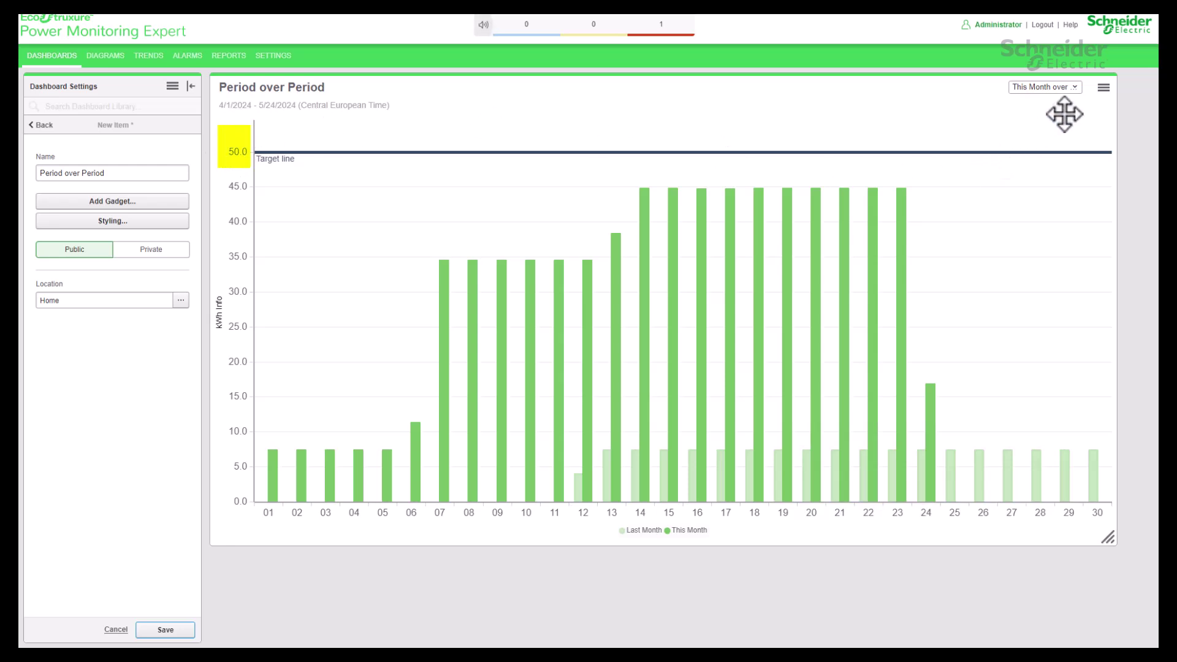
pyautogui.click(1103, 88)
# Delete the 50 target line from the gadget's Target Lines settings and save.
pyautogui.click(1089, 104)
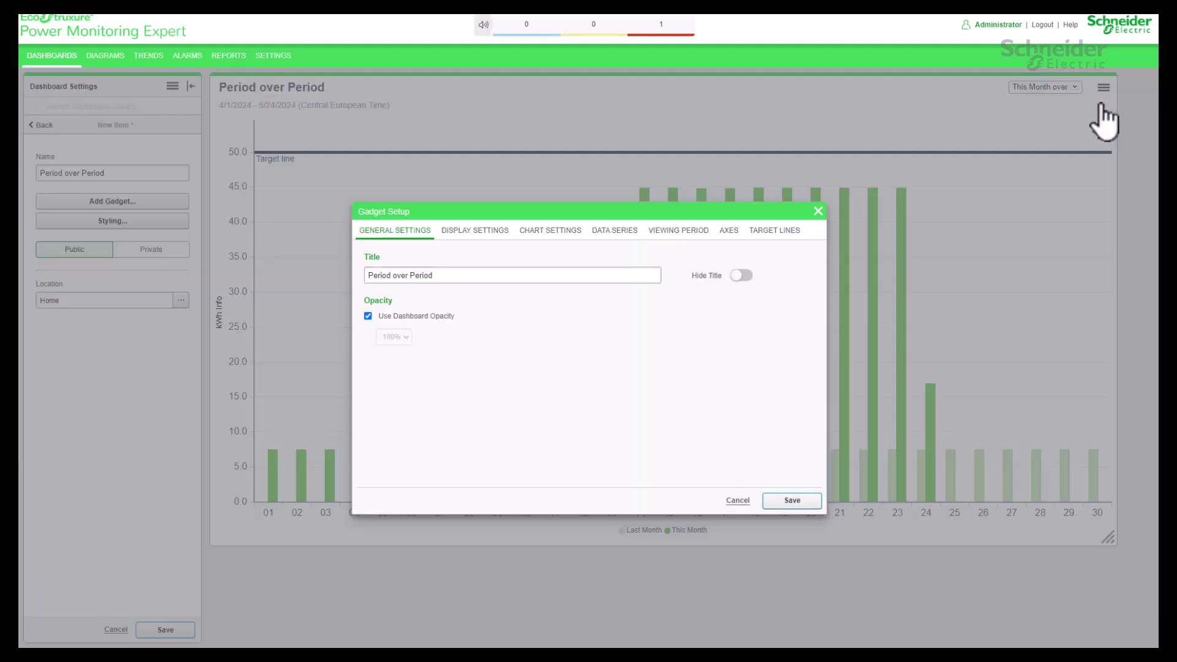
pyautogui.click(796, 237)
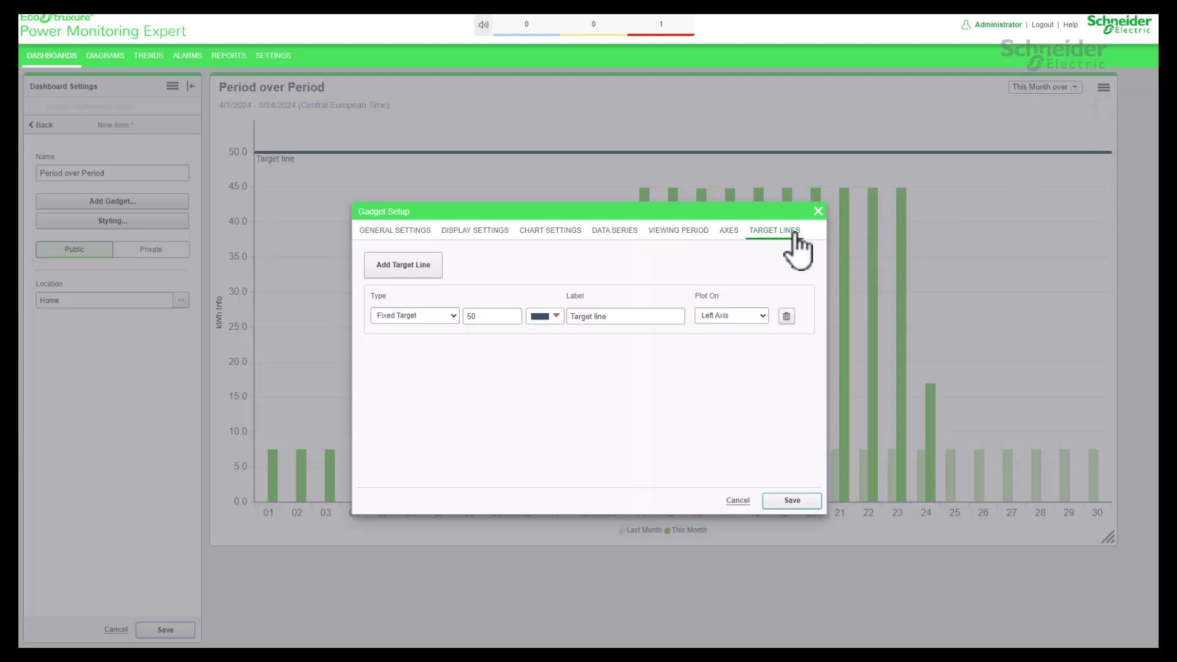
pyautogui.click(787, 316)
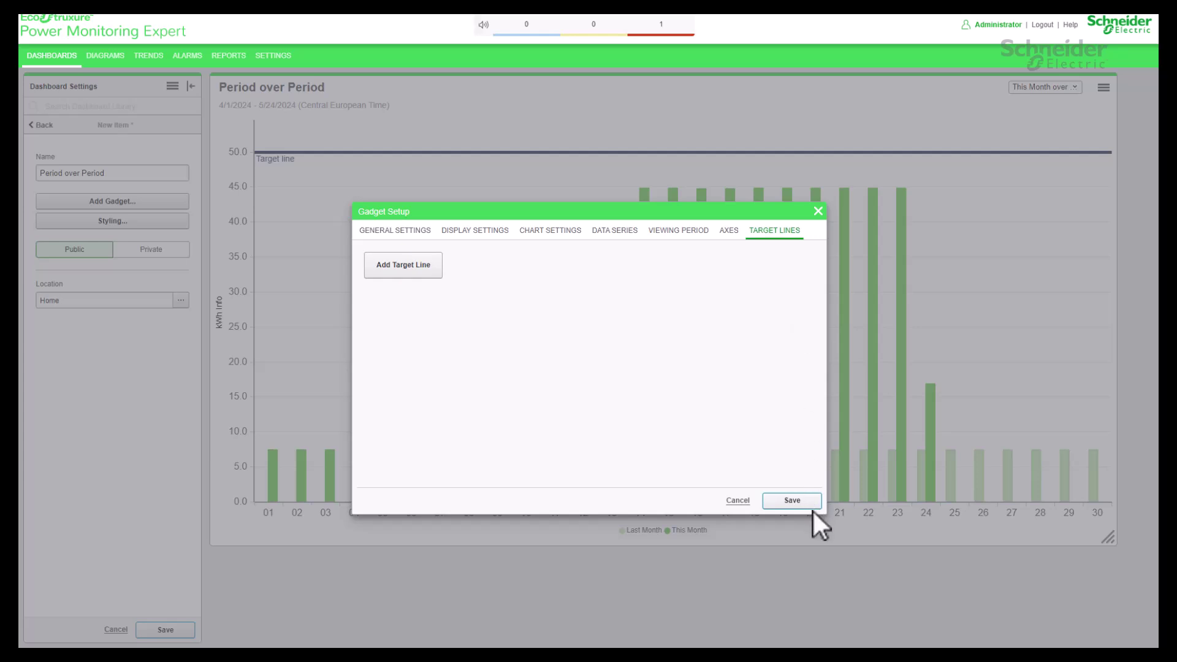
pyautogui.click(790, 501)
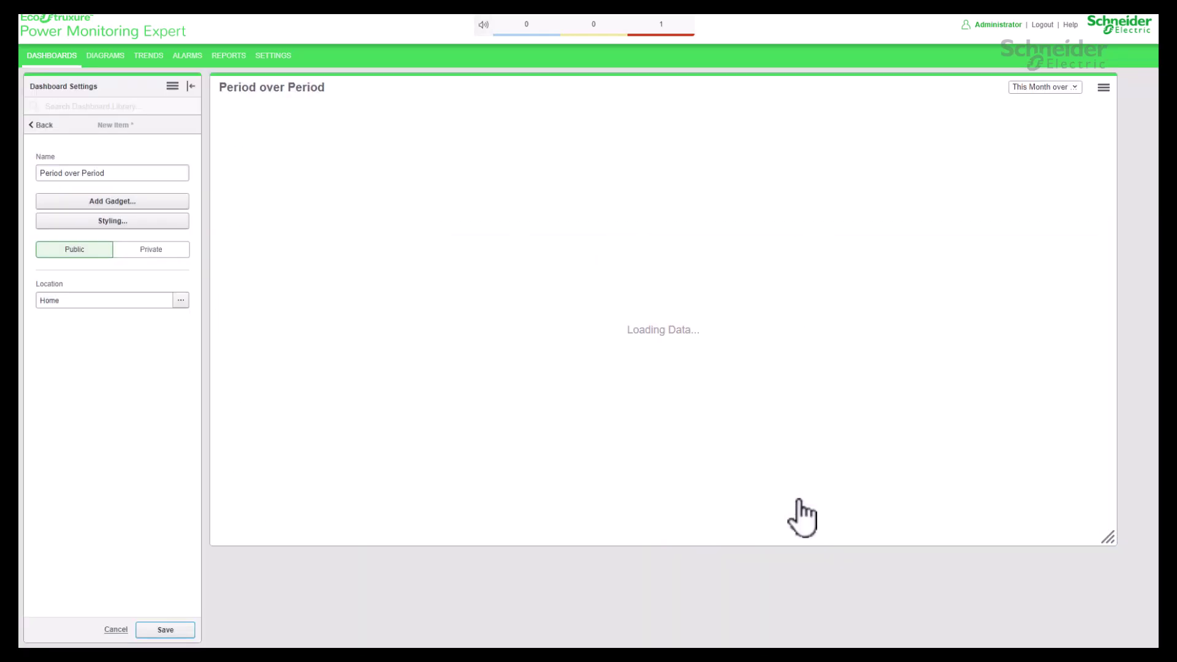